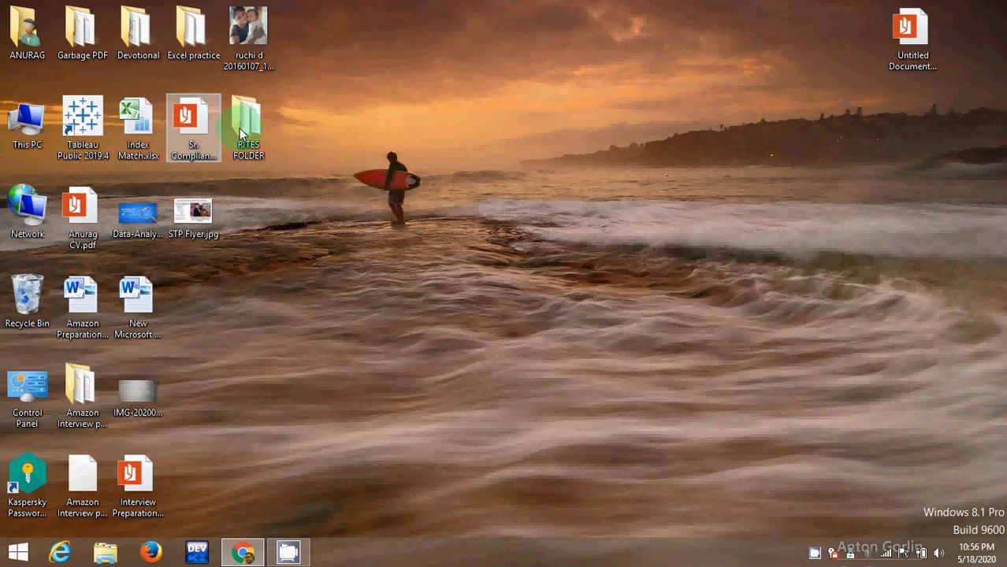
# Step: Open Vllookup with multiple inputs.xlsx from the Excel practice folder on the desktop and enable editing
pyautogui.doubleClick(198, 47)
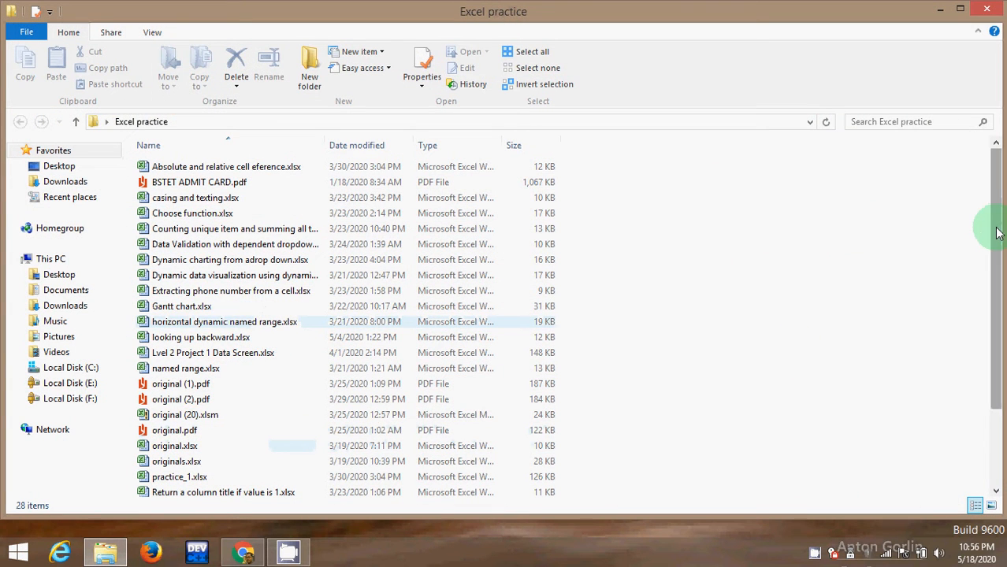
pyautogui.moveTo(989, 247); pyautogui.dragTo(989, 387)
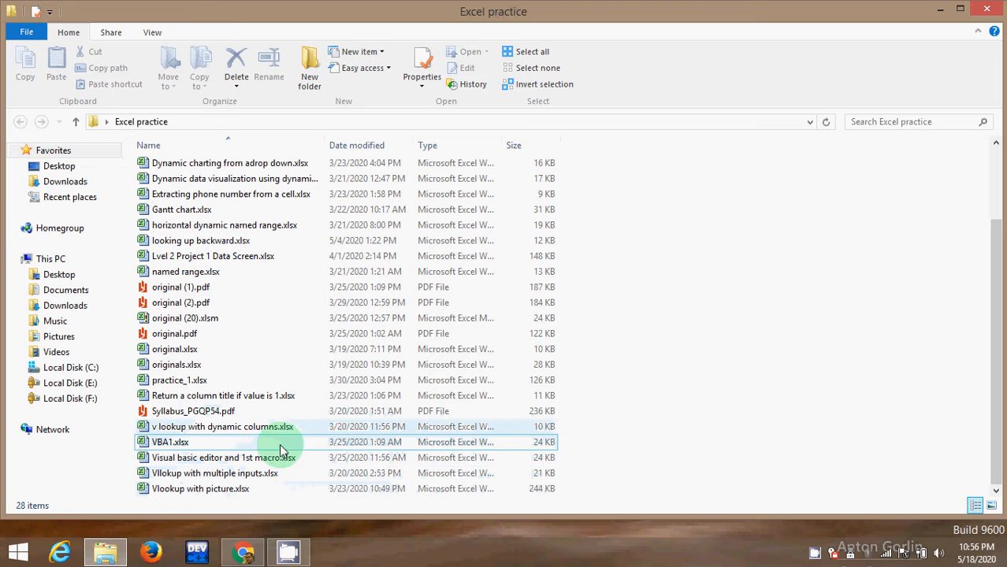
pyautogui.click(288, 476)
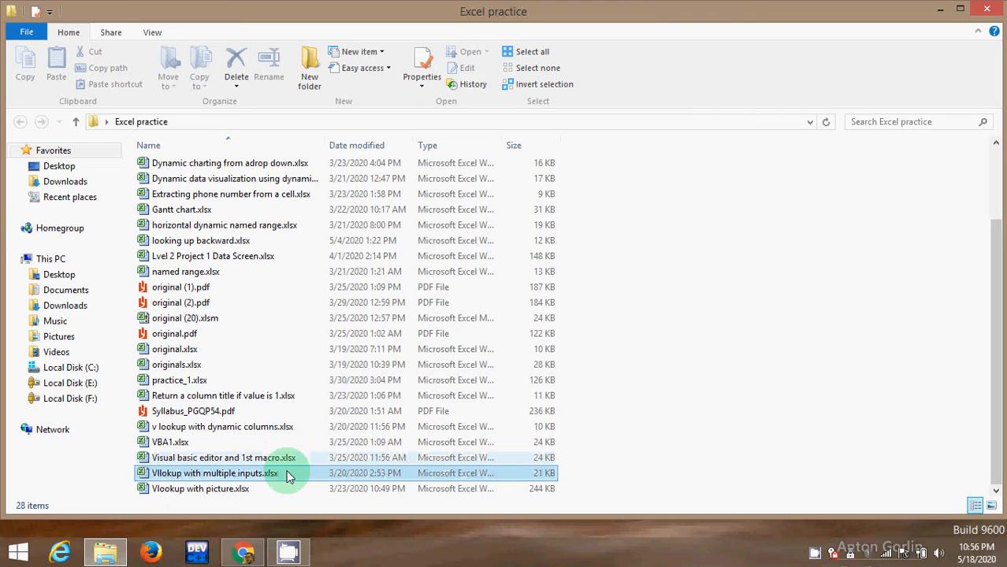
pyautogui.doubleClick(288, 476)
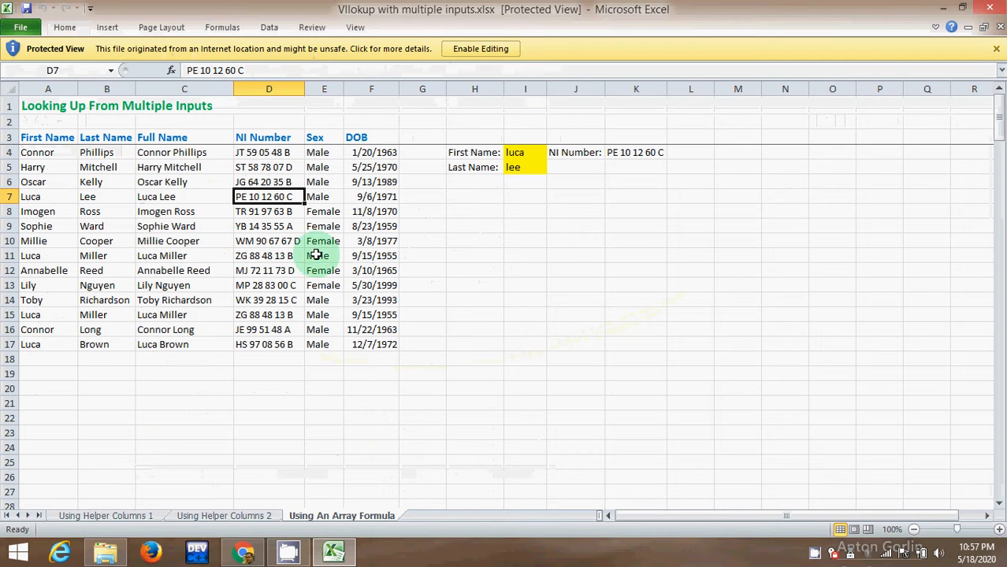
pyautogui.click(523, 243)
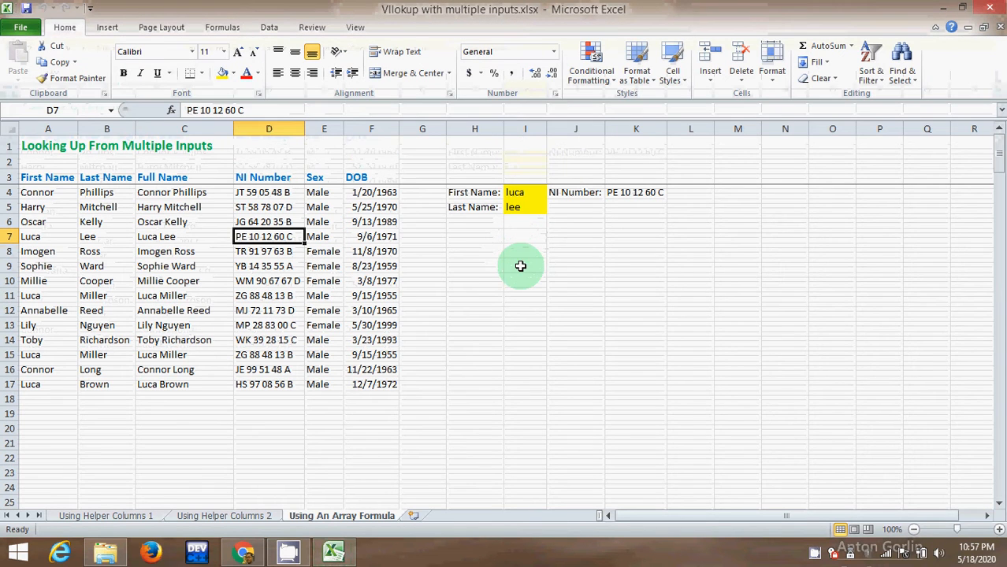
# Step: Check which functions are suggested for "=x" in cell I9, and close the workbook without saving
pyautogui.click(520, 266)
pyautogui.write('=')
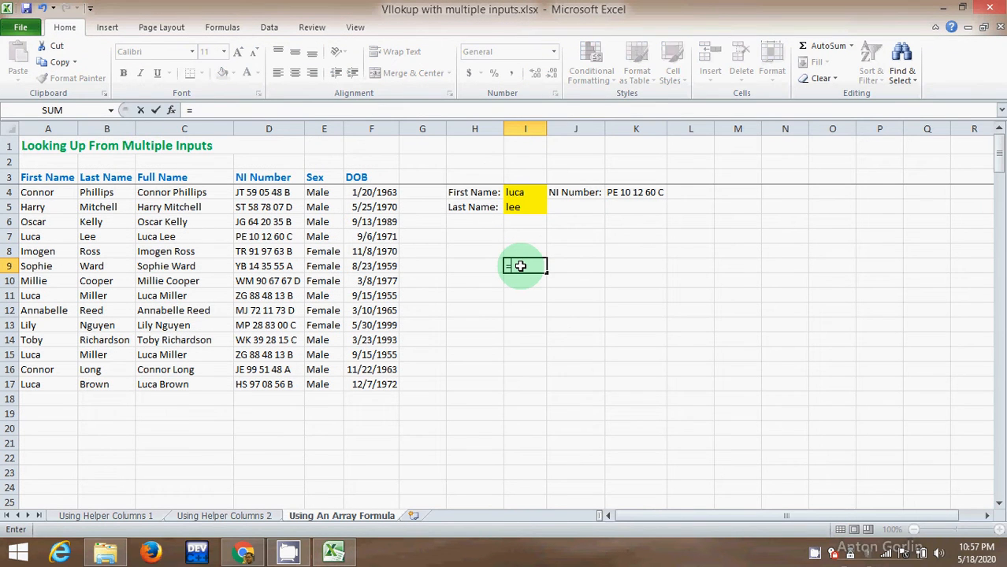
pyautogui.write('x')
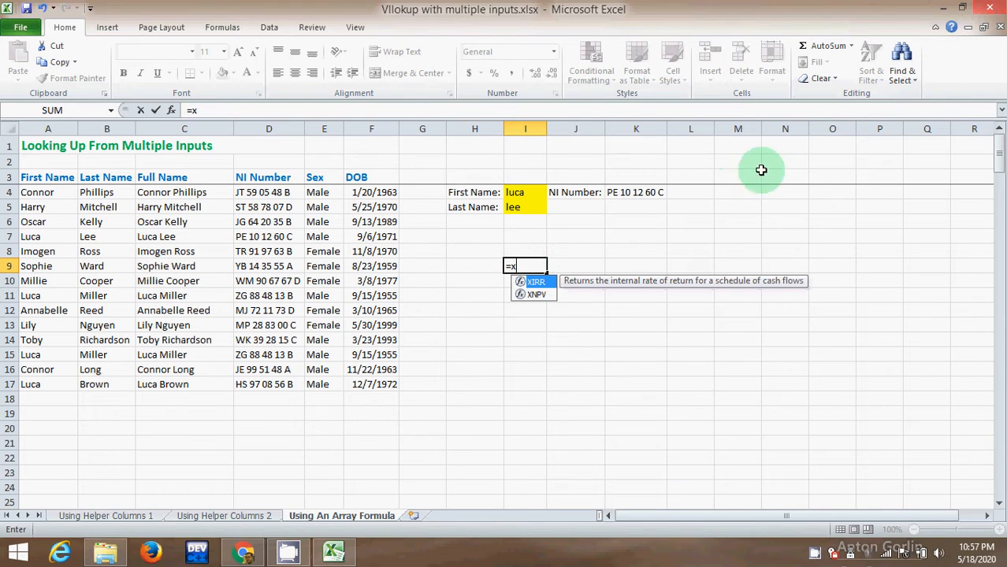
pyautogui.click(991, 8)
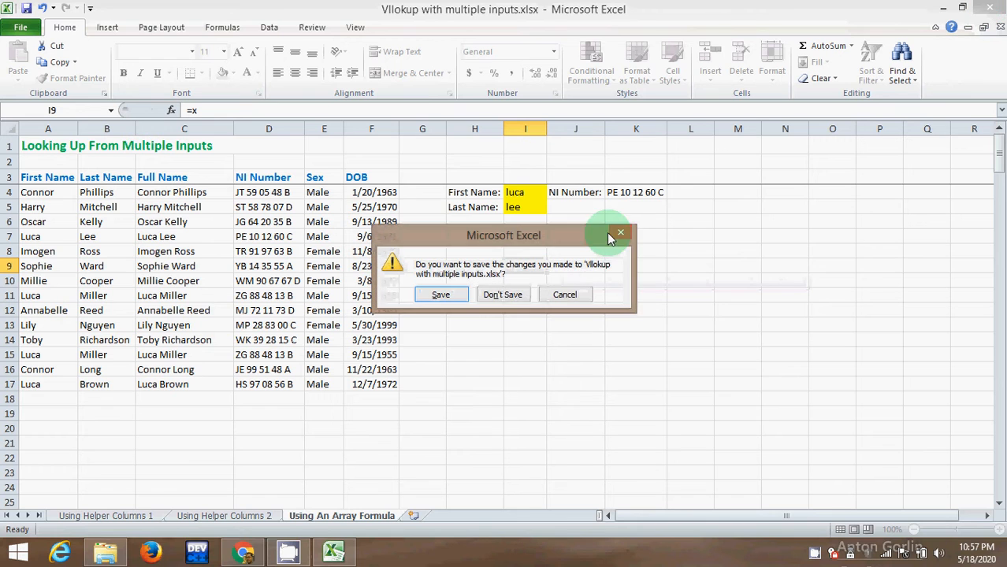
pyautogui.click(516, 298)
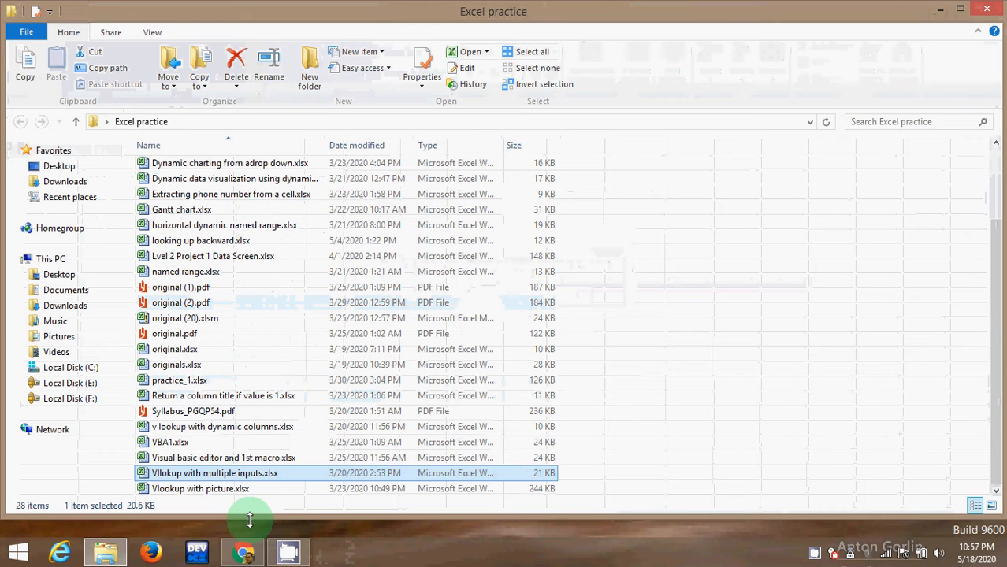
# Step: Switch to Excel for the web in Chrome and create a workbook from the Welcome to Excel template
pyautogui.click(246, 555)
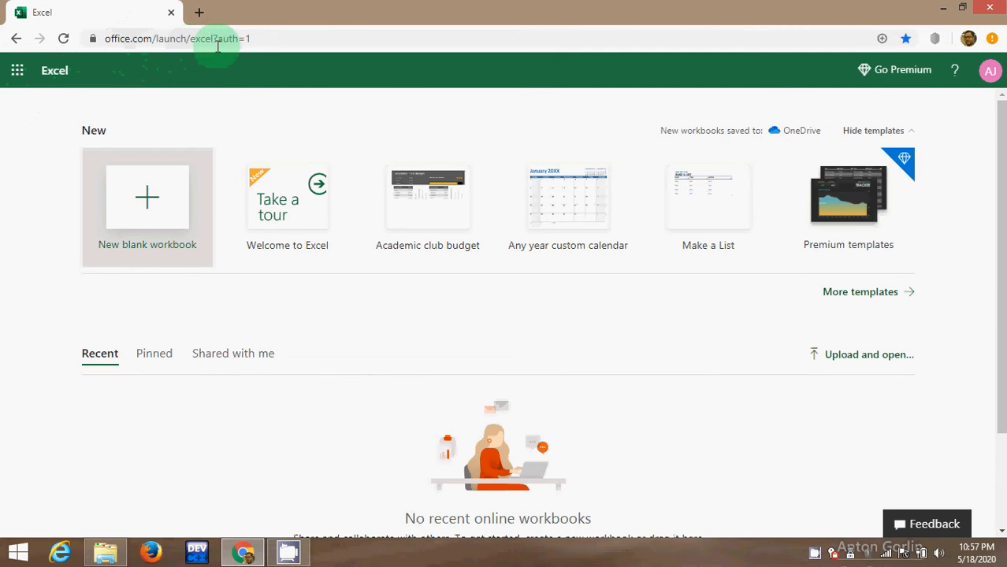
pyautogui.click(274, 222)
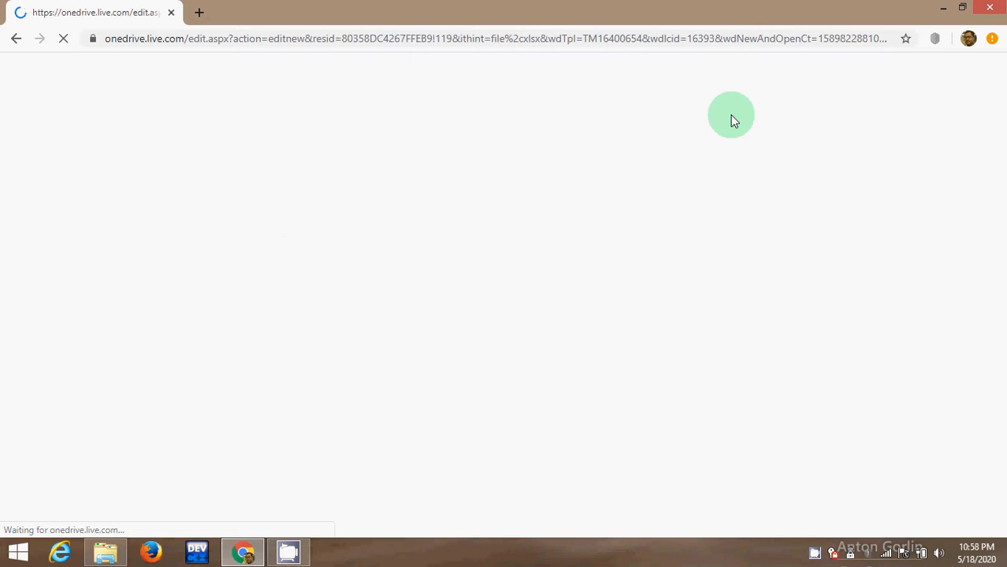
# Step: Return to the Excel practice folder, reopen Vllookup with multiple inputs.xlsx and copy the table in A3:F17
pyautogui.click(943, 7)
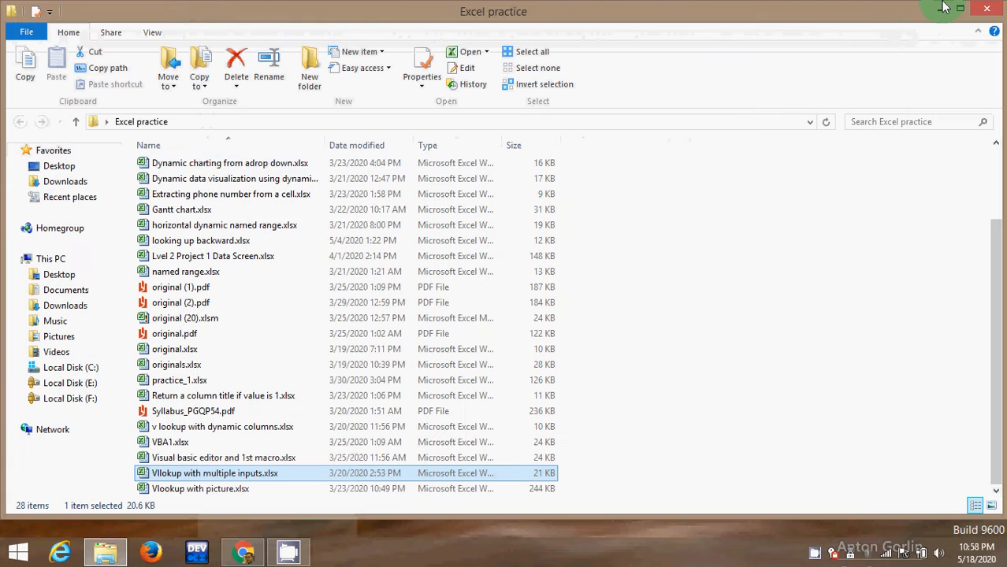
pyautogui.doubleClick(276, 479)
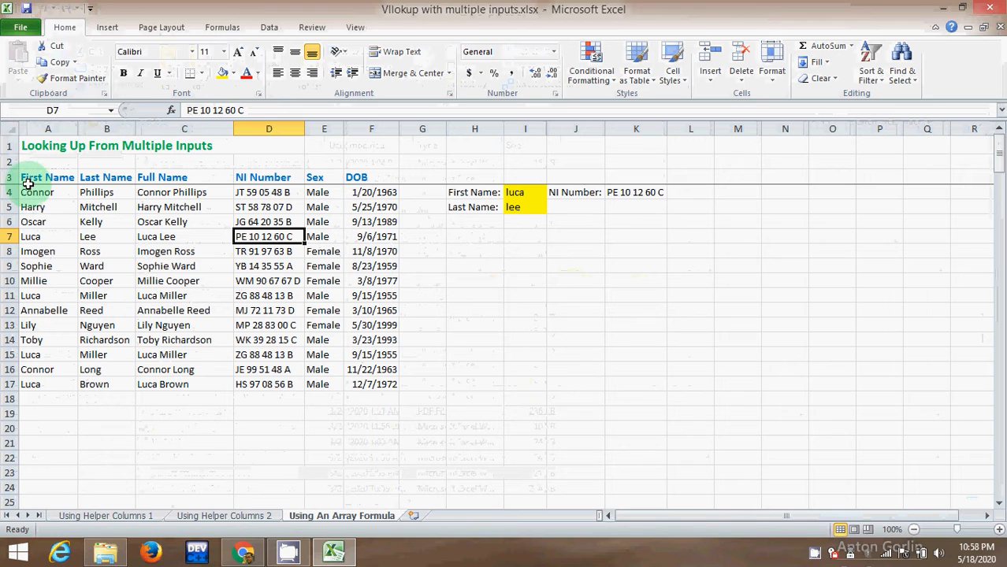
pyautogui.moveTo(28, 175); pyautogui.dragTo(369, 379)
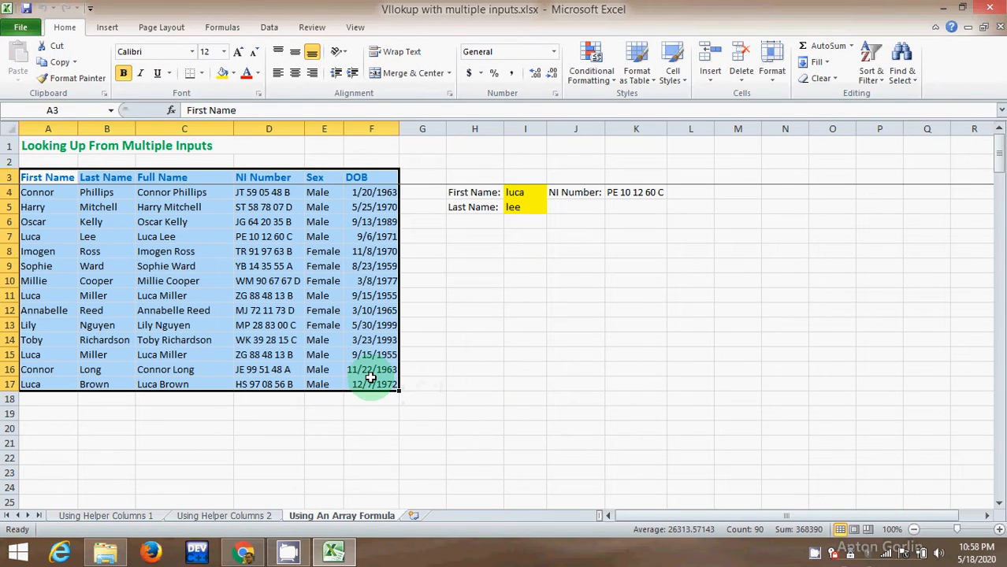
pyautogui.hotkey('ctrl', 'c')
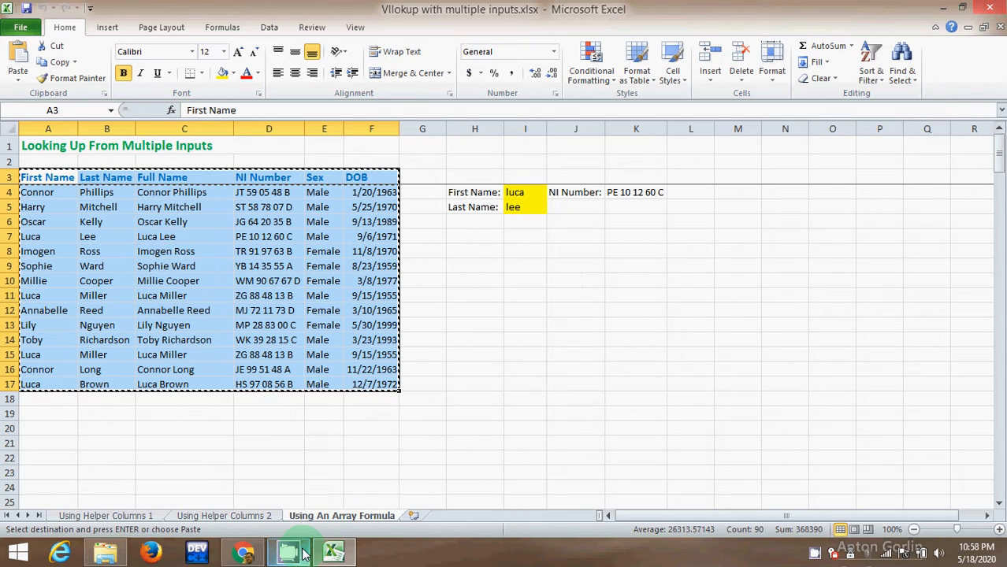
# Step: Switch to the web workbook in Chrome, add a new sheet and select its cell A3
pyautogui.moveTo(332, 553)
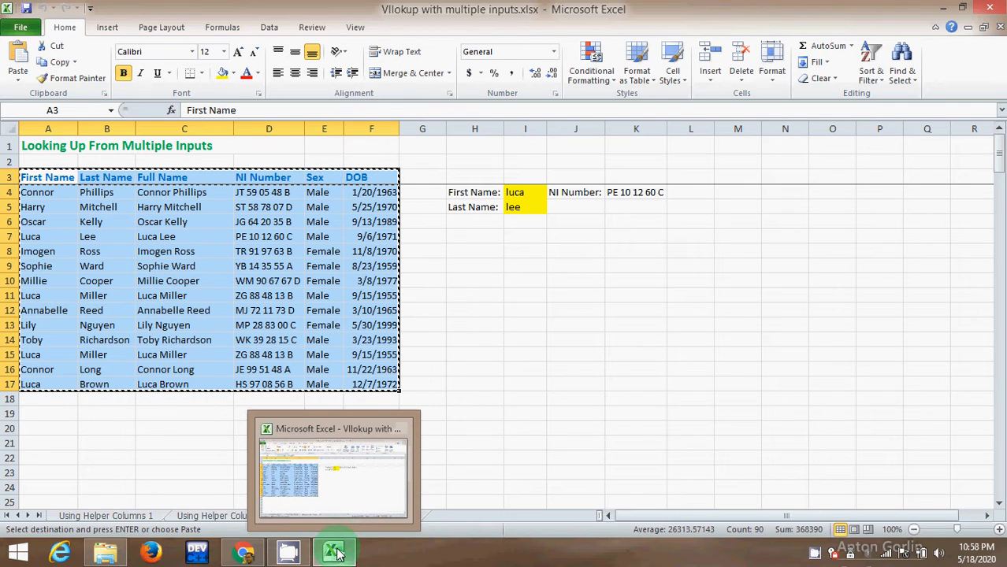
pyautogui.click(262, 482)
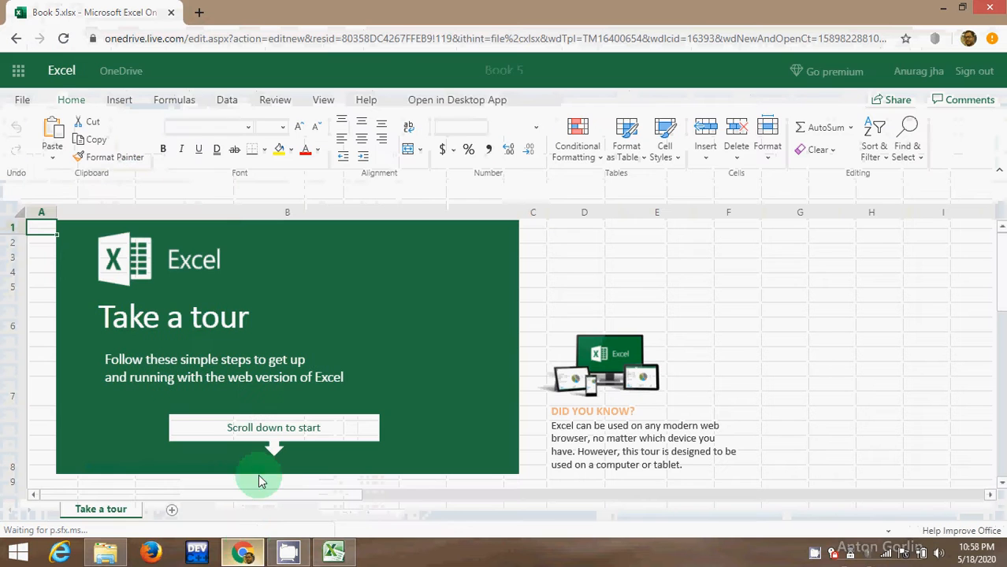
pyautogui.click(172, 514)
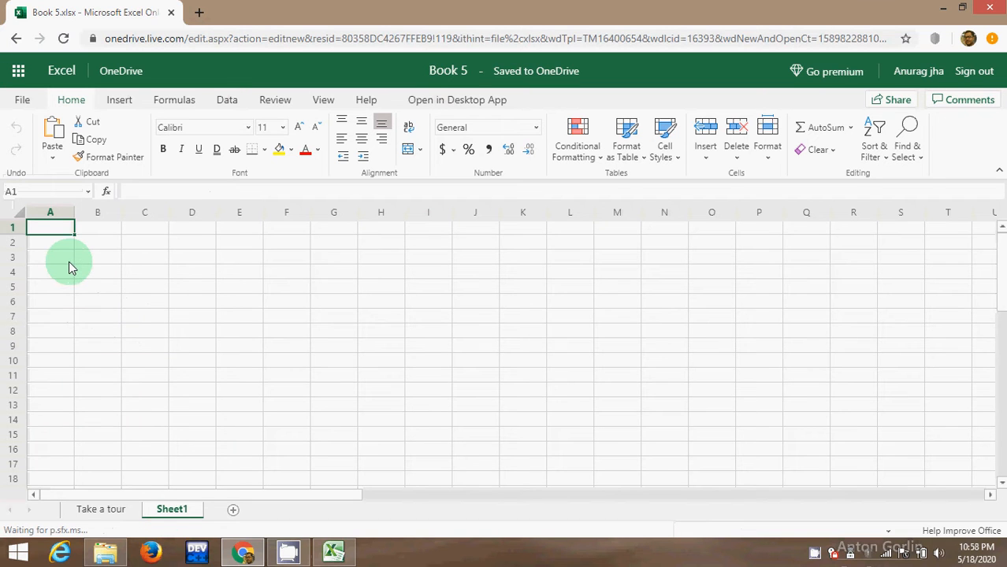
pyautogui.click(69, 261)
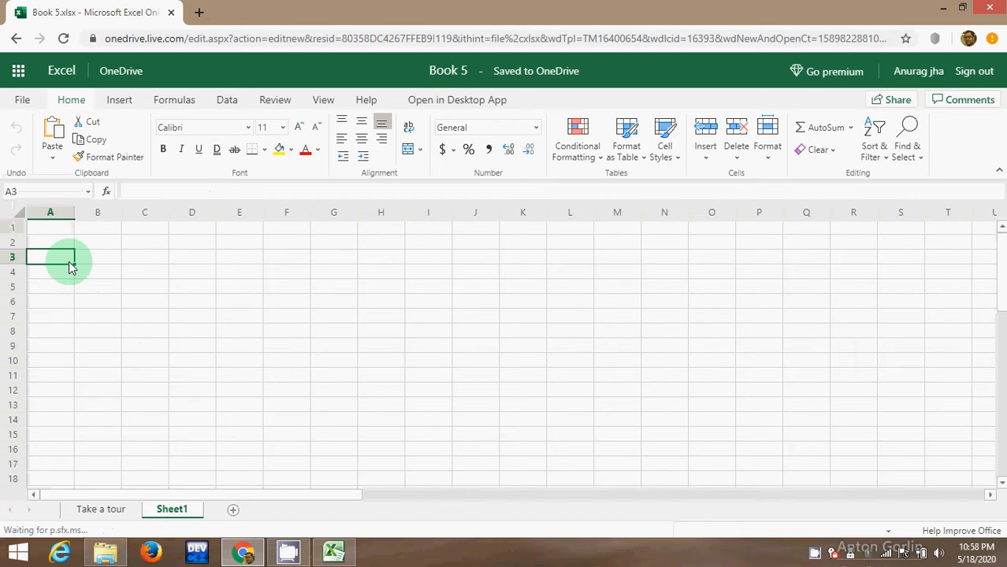
# Step: Reselect the table A3:F17 in the desktop workbook and paste the copied table at A3 of the web workbook's Sheet1
pyautogui.click(944, 7)
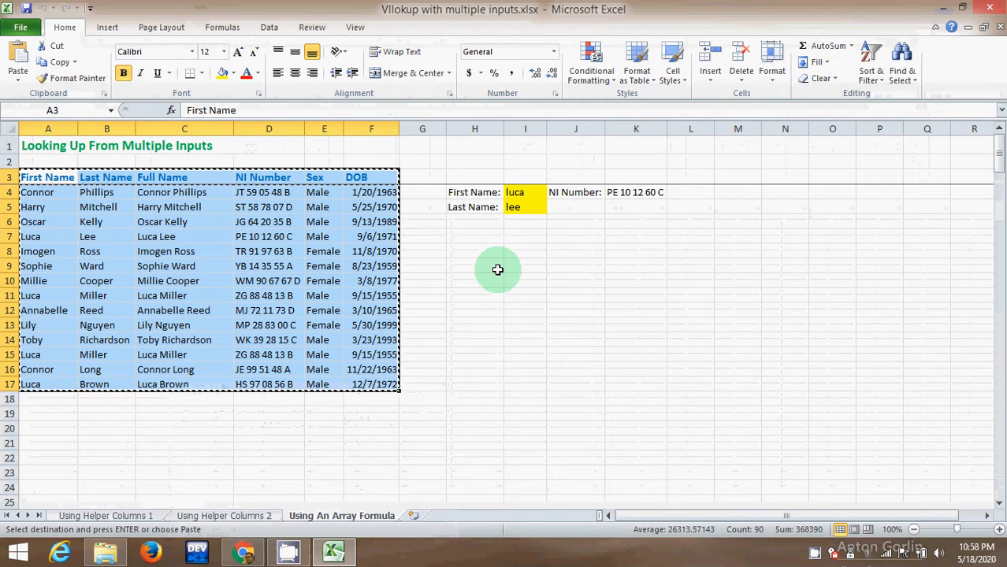
pyautogui.click(461, 264)
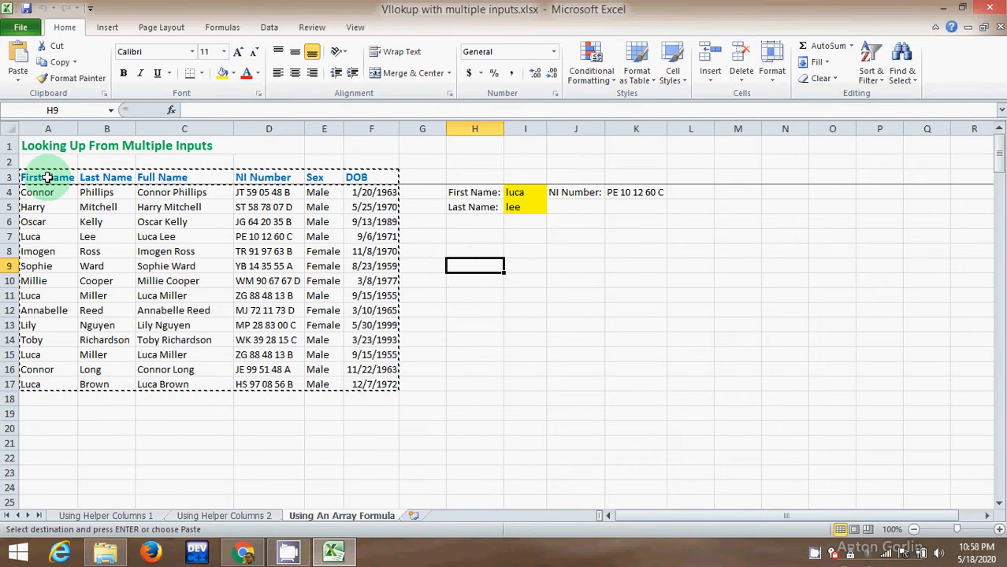
pyautogui.moveTo(47, 178); pyautogui.dragTo(364, 380)
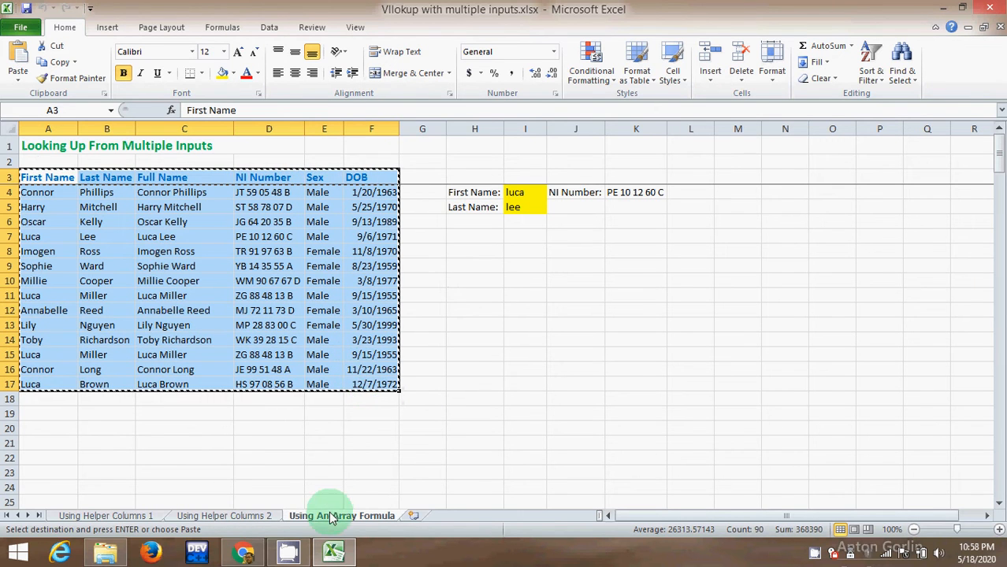
pyautogui.click(260, 556)
pyautogui.click(71, 260)
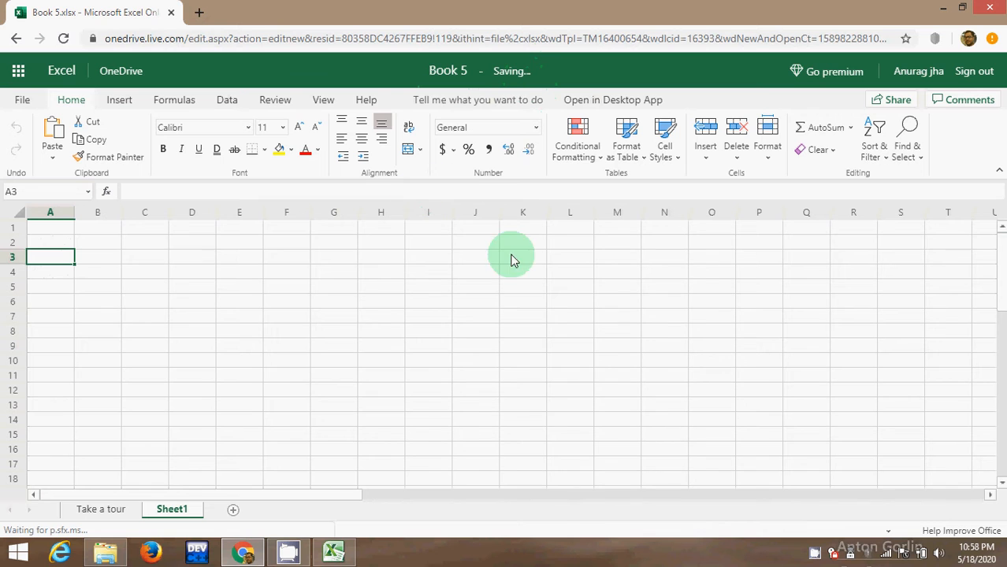
pyautogui.hotkey('ctrl', 'v')
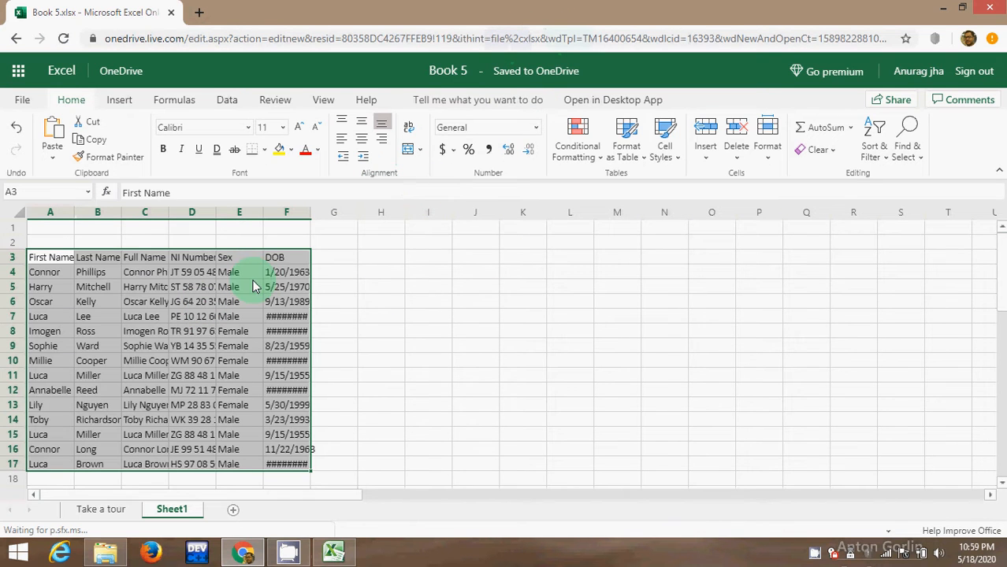
# Step: Try to fit the widths of columns A through F to the pasted table all at once
pyautogui.click(335, 264)
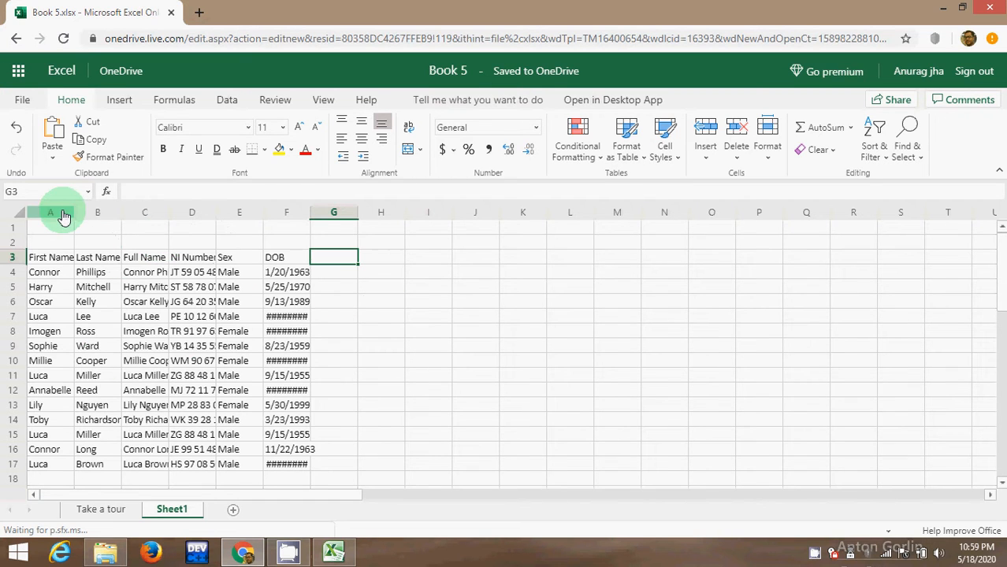
pyautogui.moveTo(62, 215); pyautogui.dragTo(279, 224)
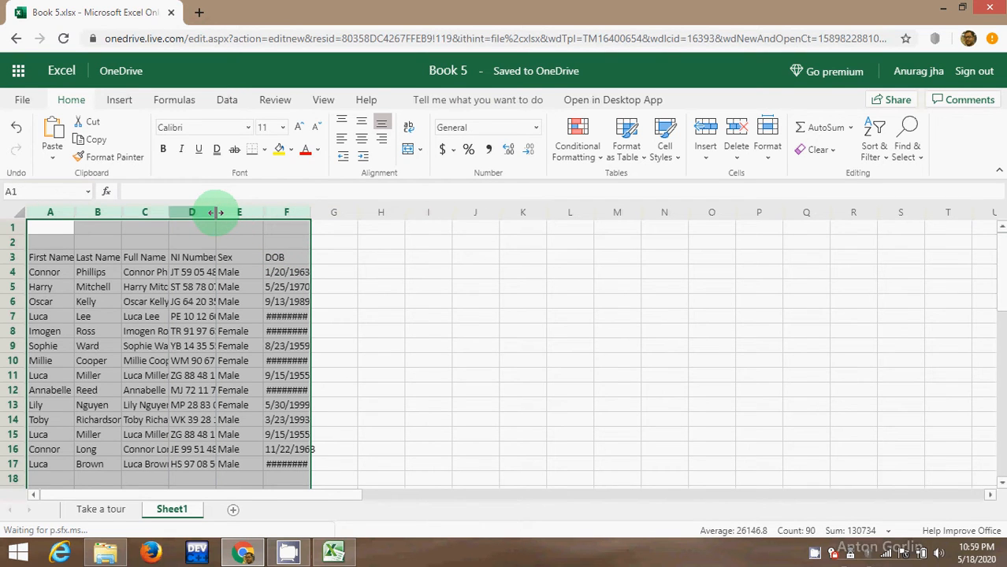
pyautogui.click(215, 212)
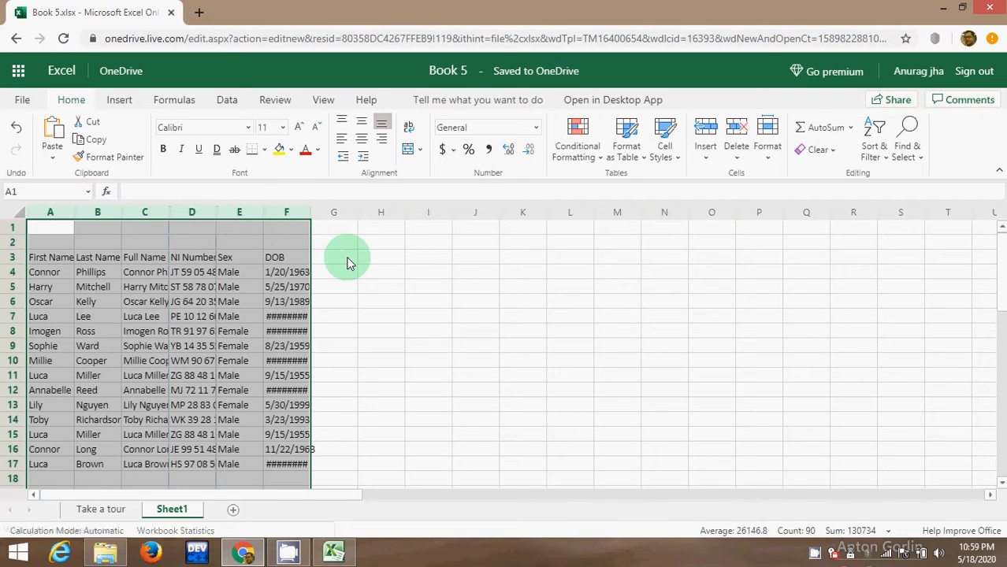
pyautogui.scroll(-8, 997, 337)
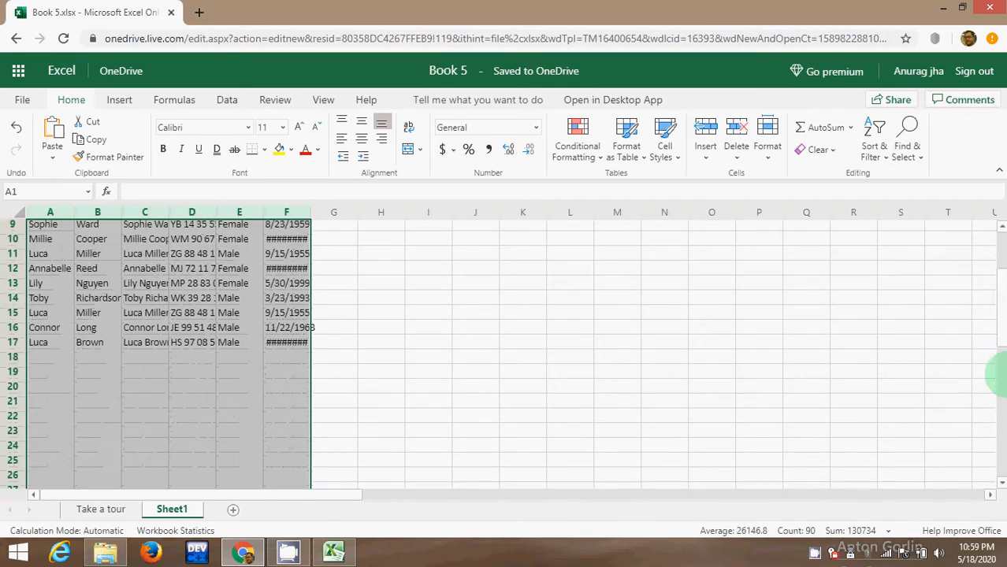
pyautogui.scroll(8, 997, 315)
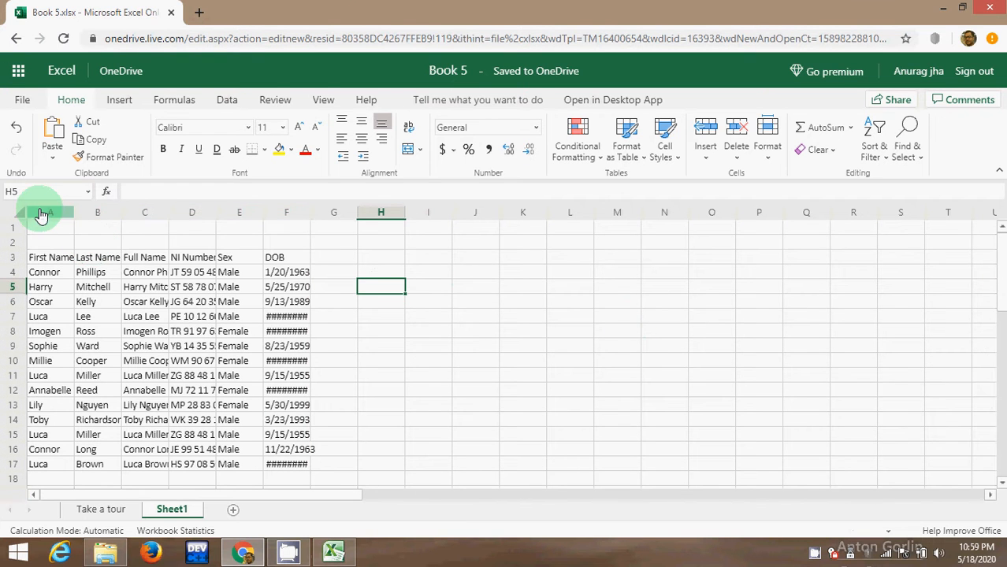
# Step: Center the contents of columns A through F horizontally
pyautogui.moveTo(43, 213); pyautogui.dragTo(279, 288)
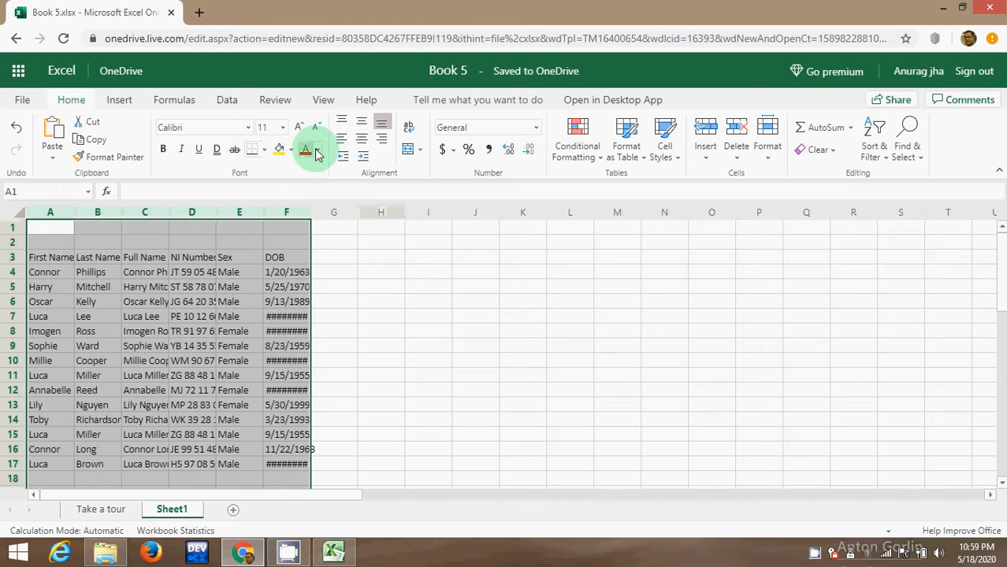
pyautogui.click(362, 142)
pyautogui.click(361, 272)
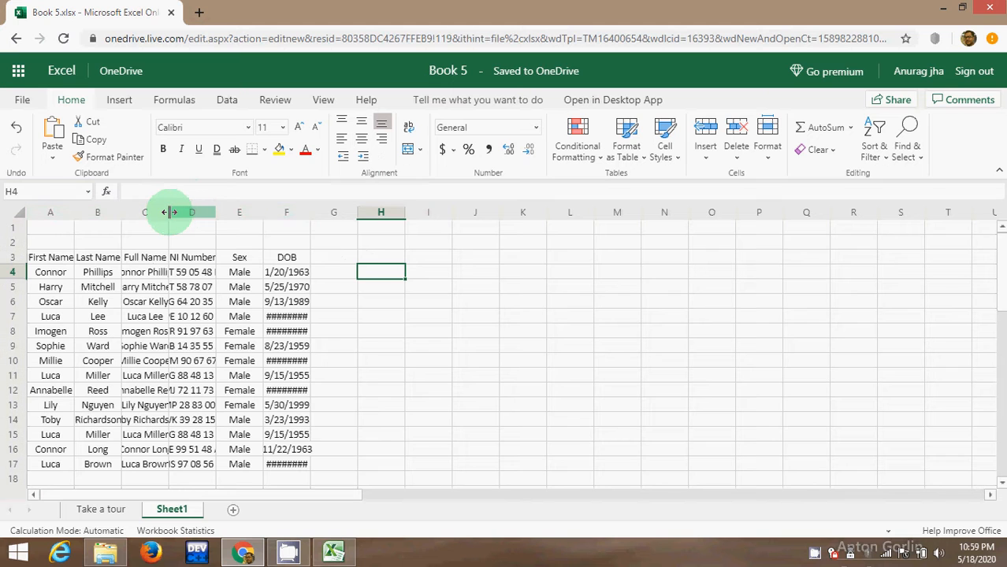
# Step: Fit the widths of columns C and D to their full names and NI numbers
pyautogui.moveTo(169, 212); pyautogui.dragTo(169, 212)
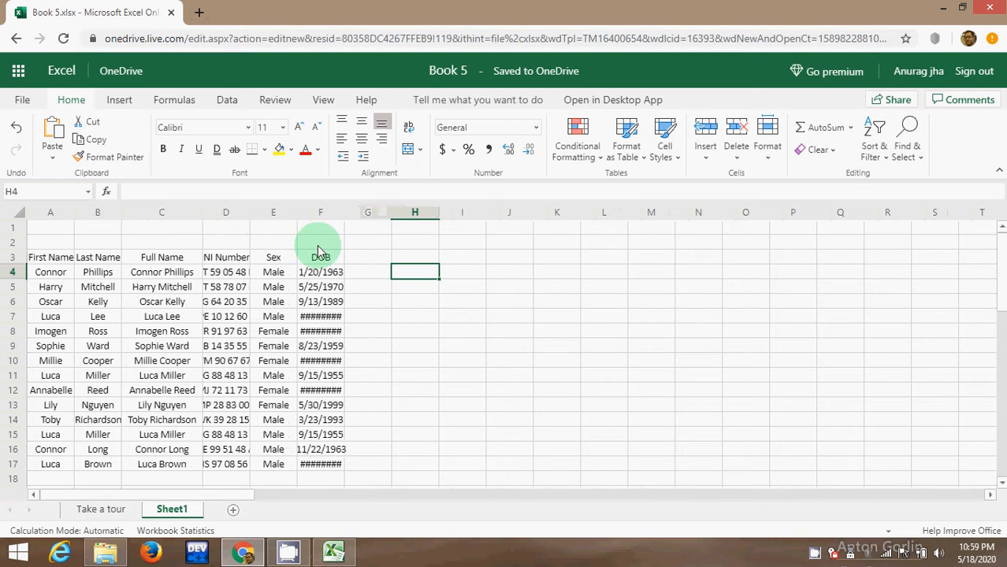
pyautogui.doubleClick(250, 214)
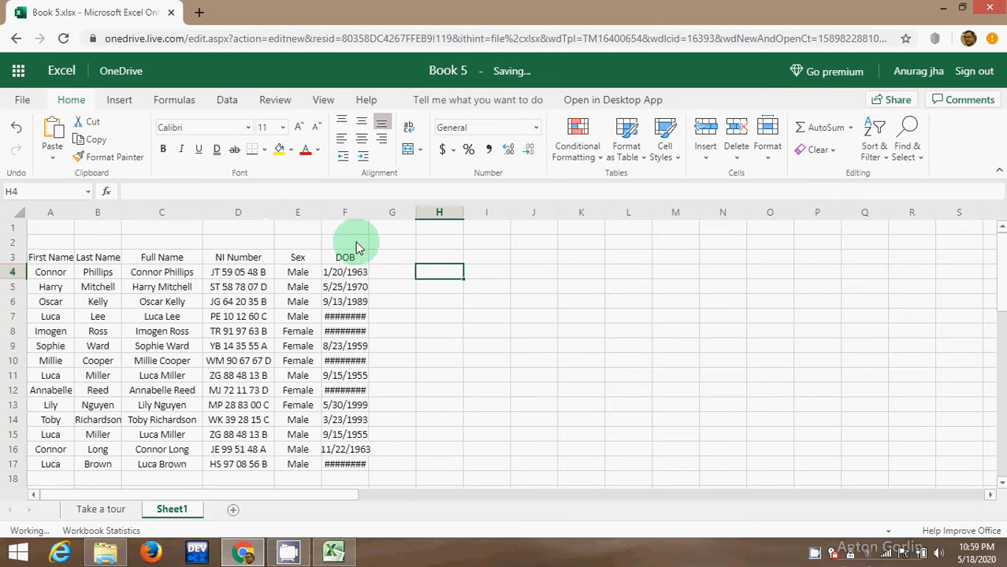
pyautogui.click(404, 332)
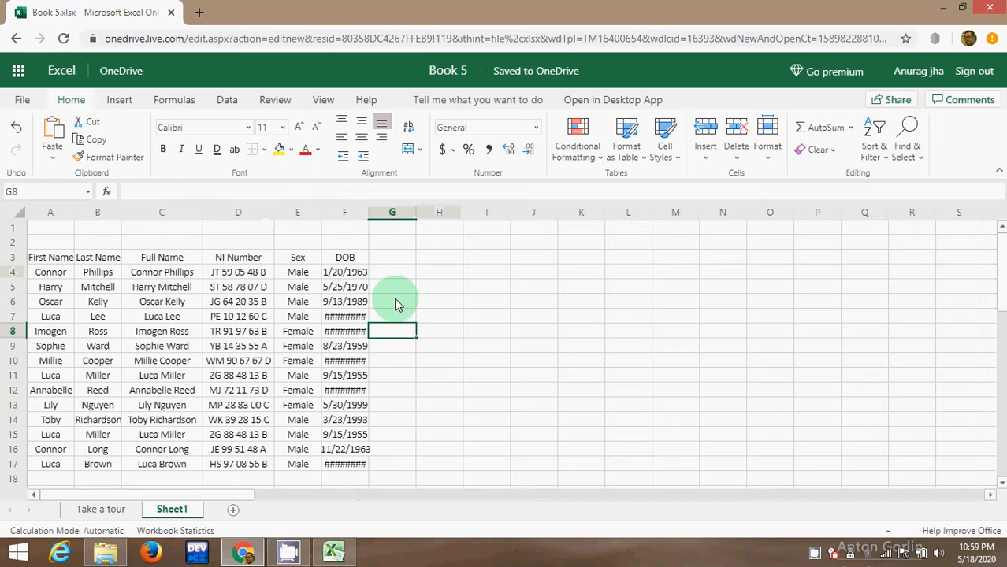
# Step: Format the DOB column F as Short Date and fit its width to the dates
pyautogui.click(353, 214)
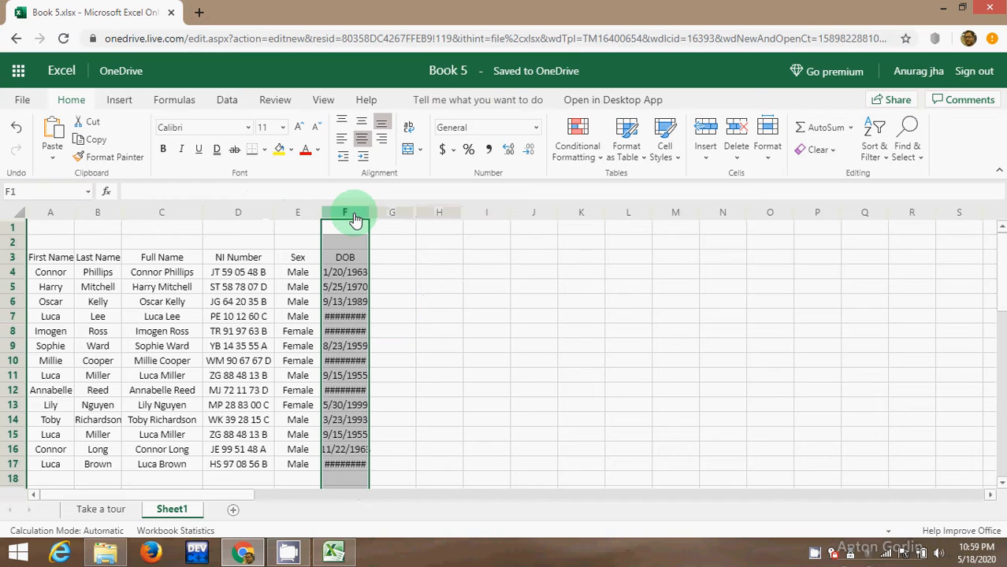
pyautogui.click(535, 128)
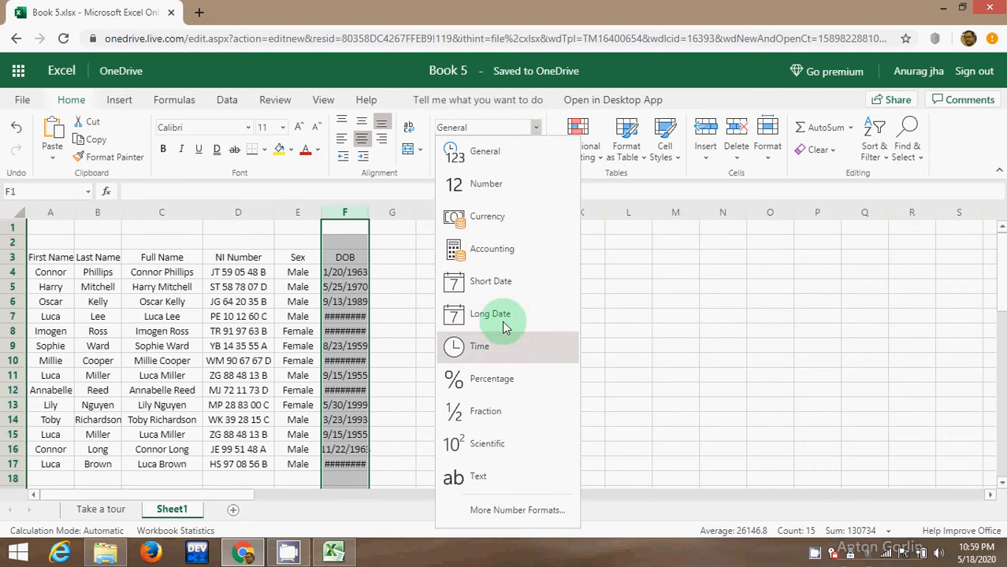
pyautogui.click(505, 295)
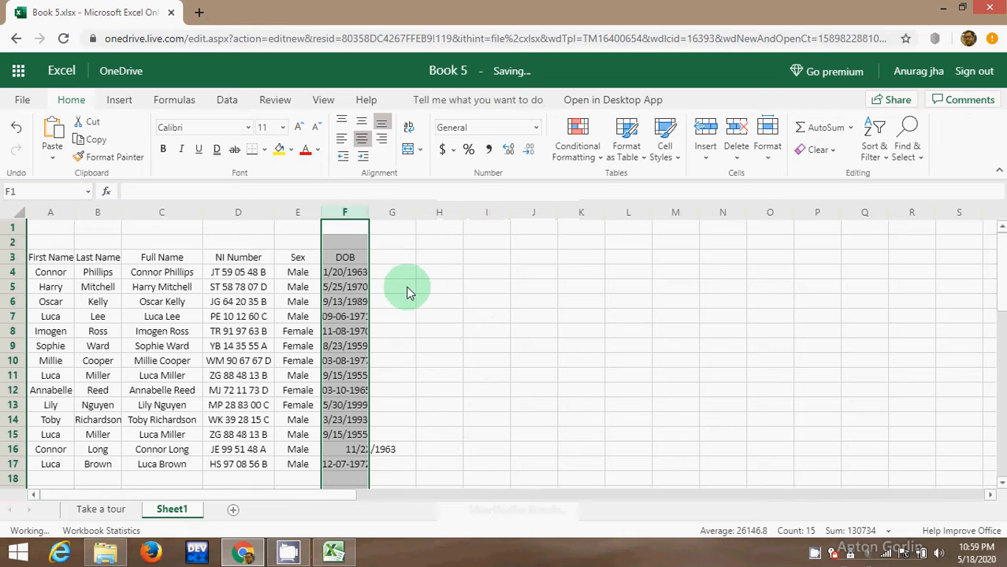
pyautogui.click(408, 382)
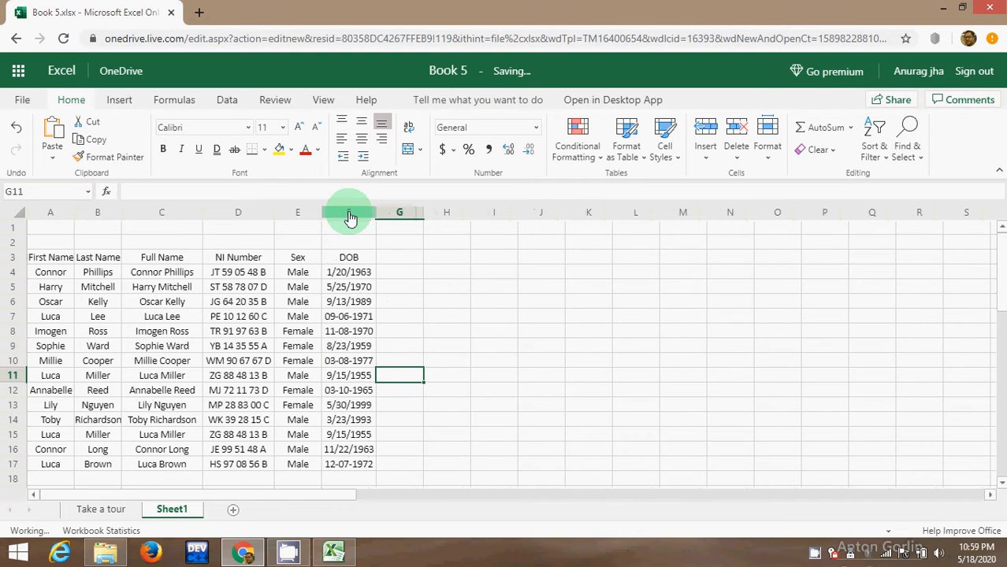
pyautogui.click(459, 285)
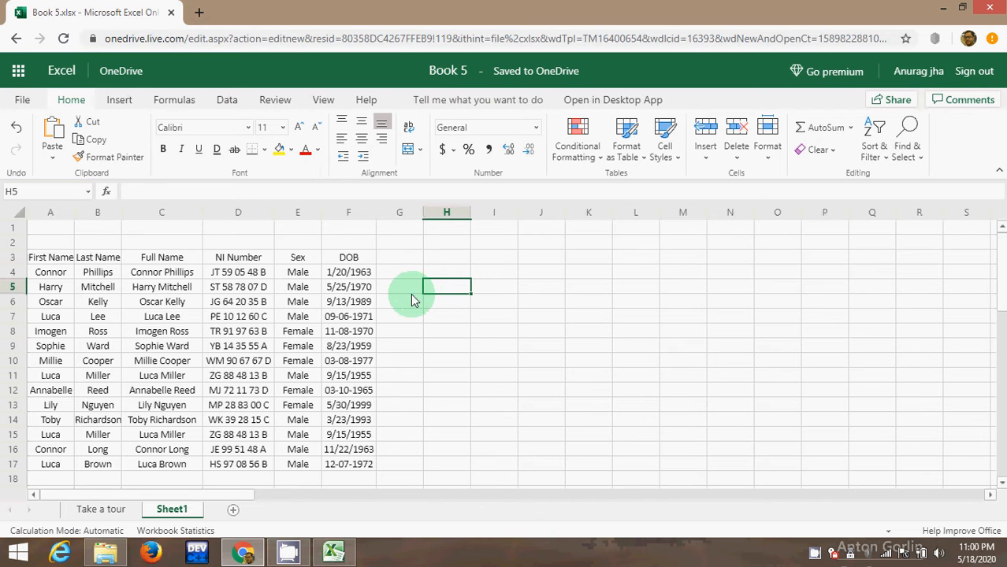
# Step: Fill the table's header row A3:F3 with yellow
pyautogui.scroll(-5, 998, 335)
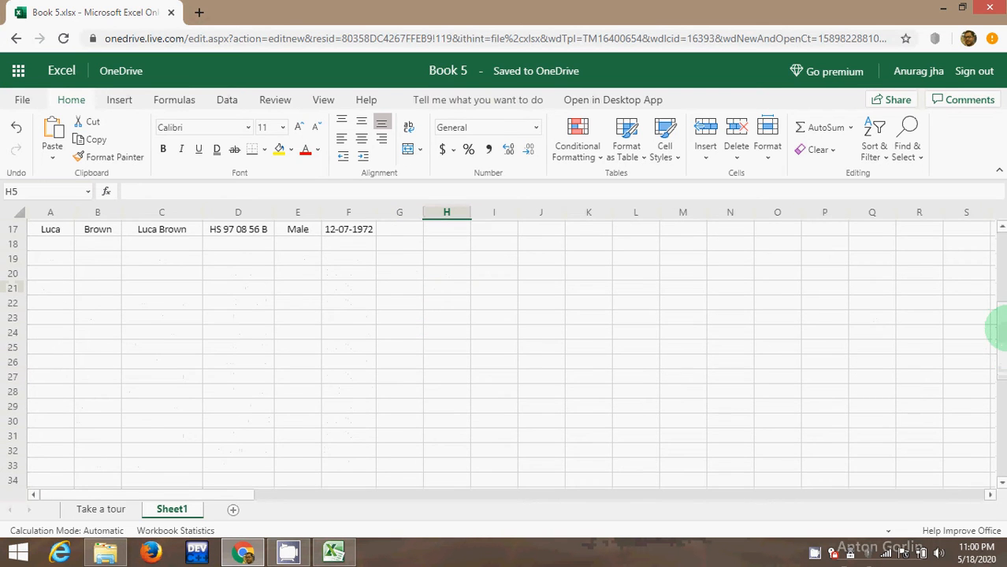
pyautogui.scroll(5, 999, 268)
pyautogui.scroll(1, 997, 268)
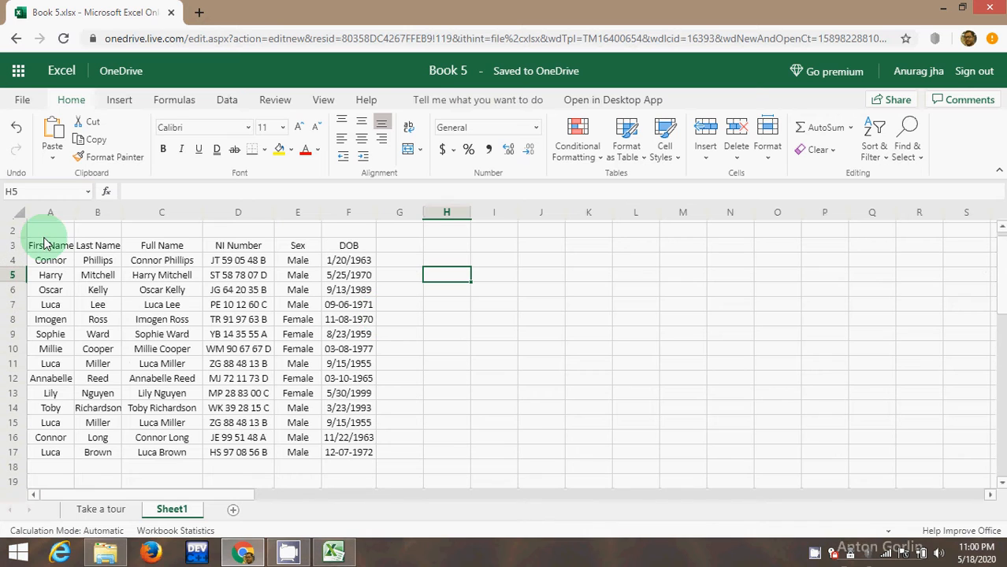
pyautogui.moveTo(45, 249); pyautogui.dragTo(337, 246)
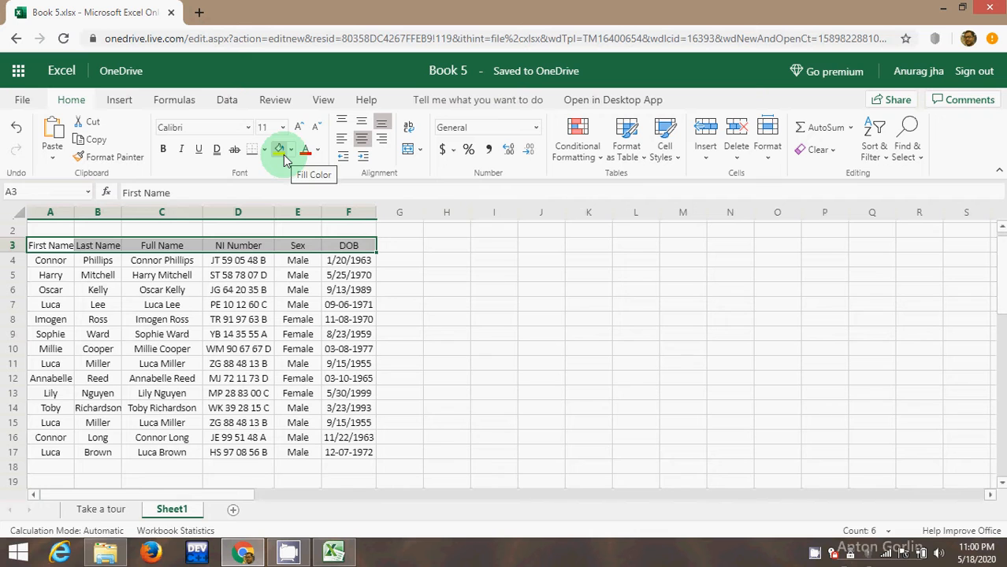
pyautogui.click(284, 158)
pyautogui.click(416, 263)
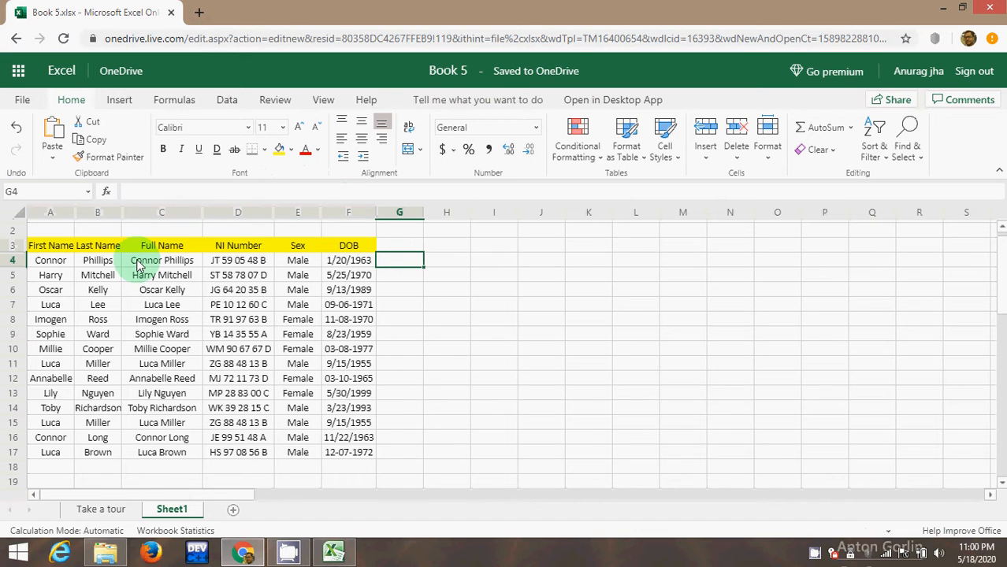
# Step: Apply all borders to the table range A3:F17
pyautogui.moveTo(49, 248); pyautogui.dragTo(347, 454)
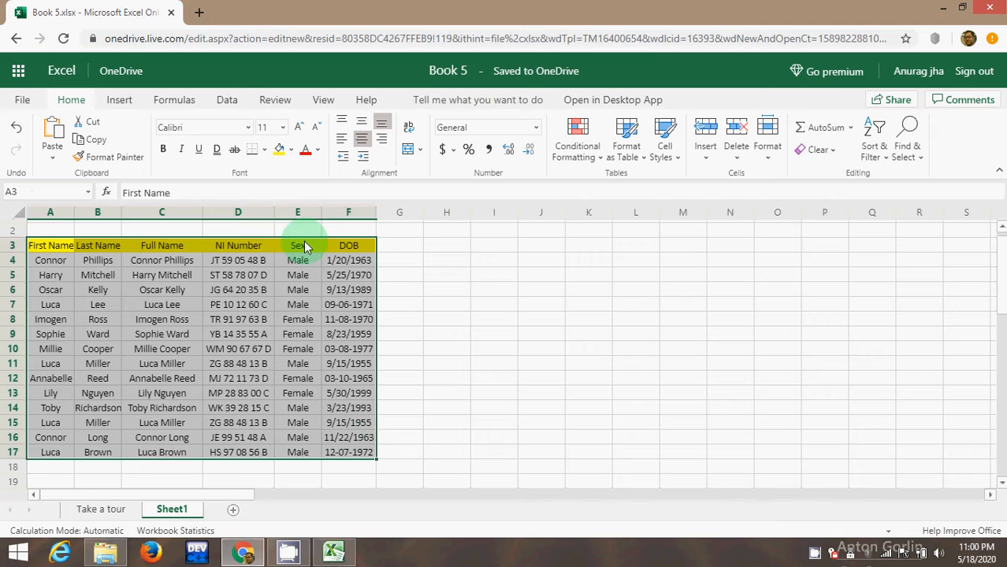
pyautogui.click(265, 158)
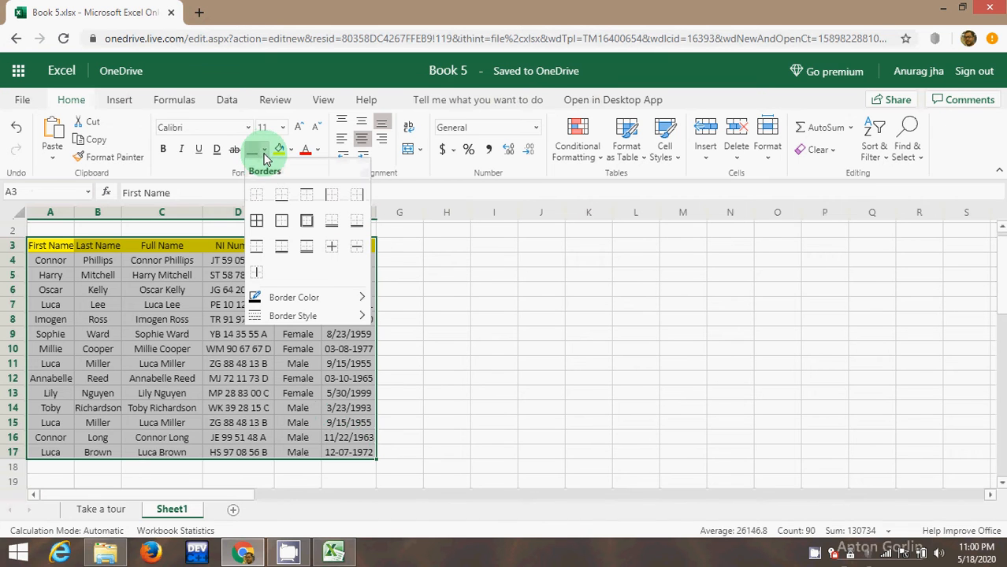
pyautogui.click(259, 215)
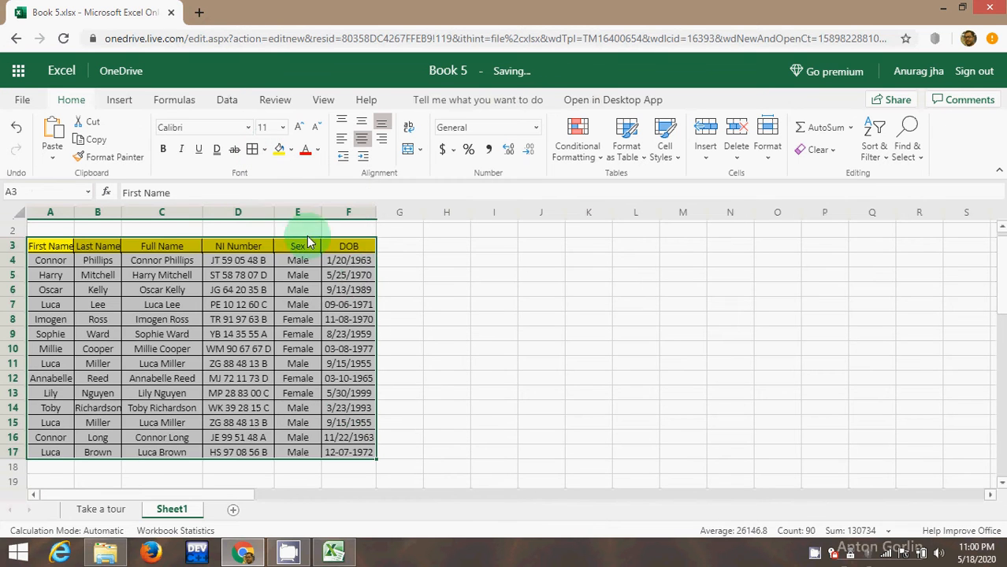
pyautogui.click(441, 305)
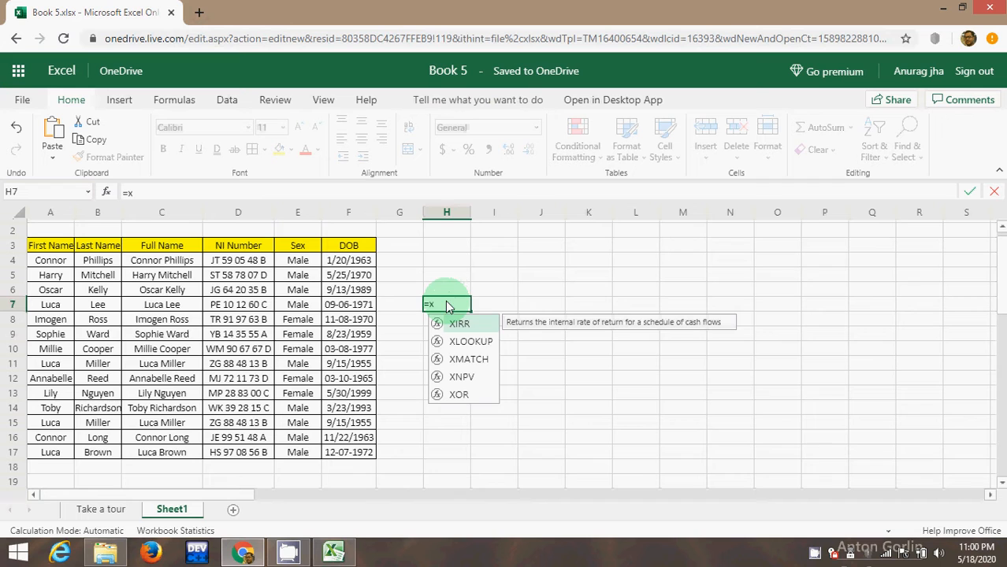
pyautogui.doubleClick(476, 340)
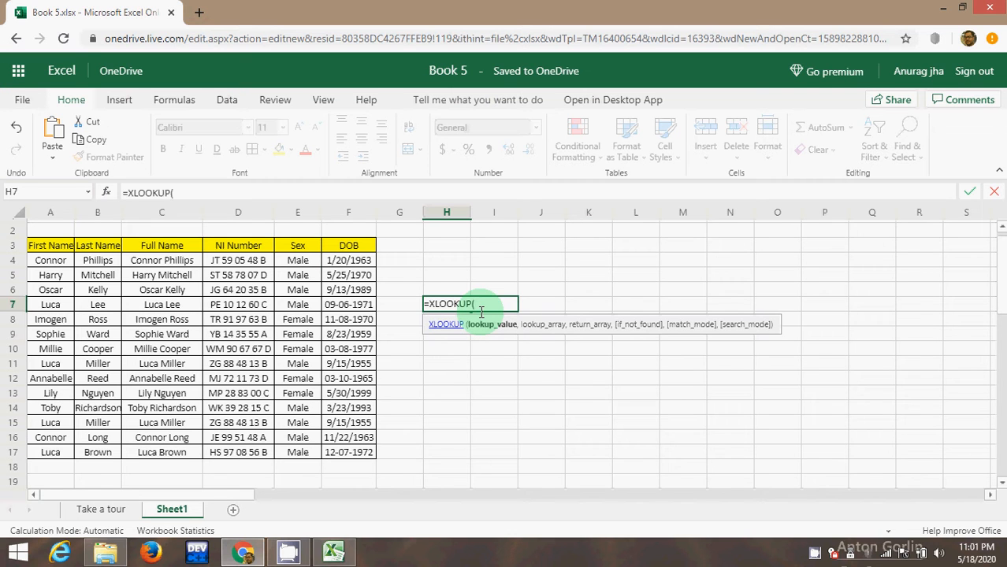
pyautogui.click(438, 367)
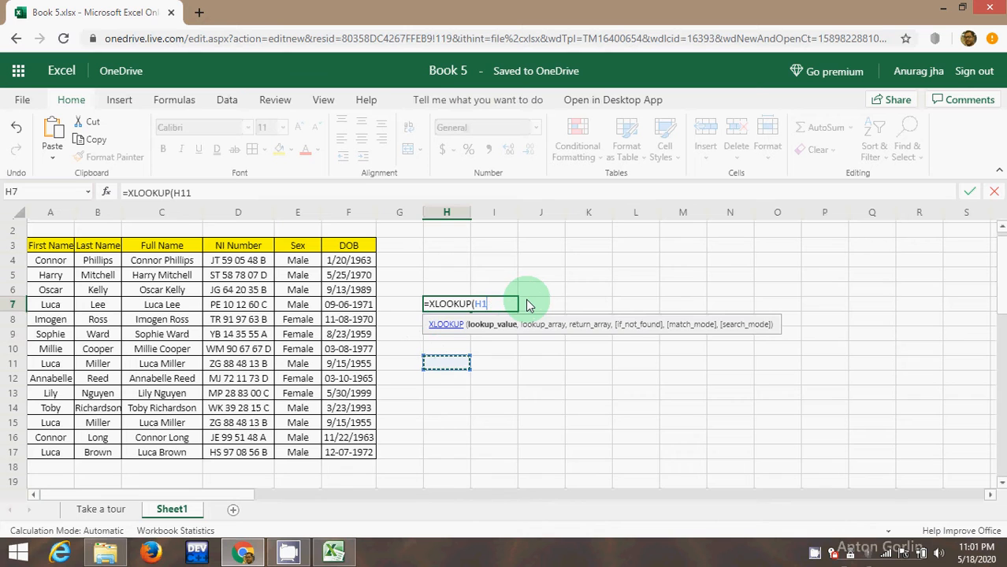
pyautogui.press('Escape')
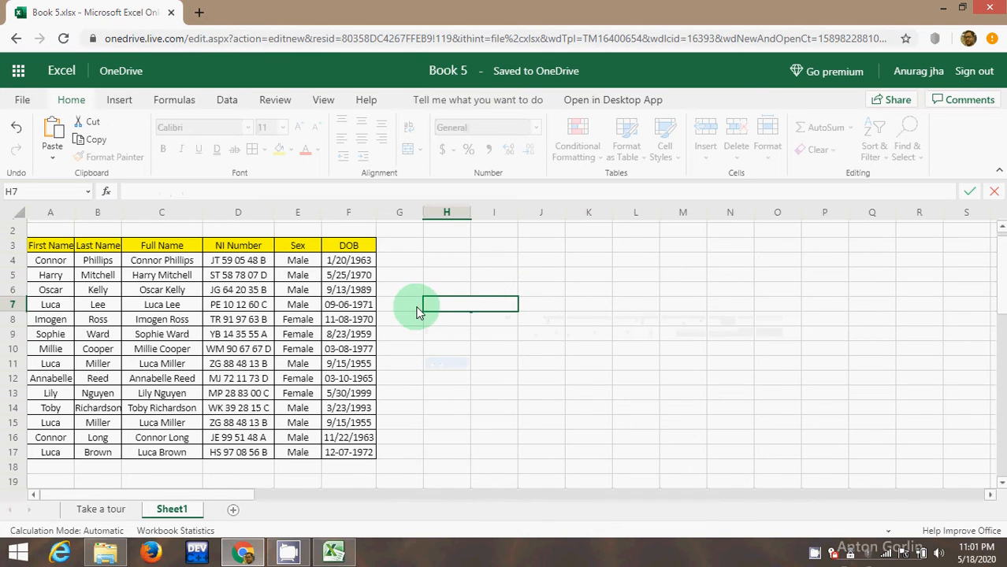
pyautogui.click(442, 331)
pyautogui.click(442, 303)
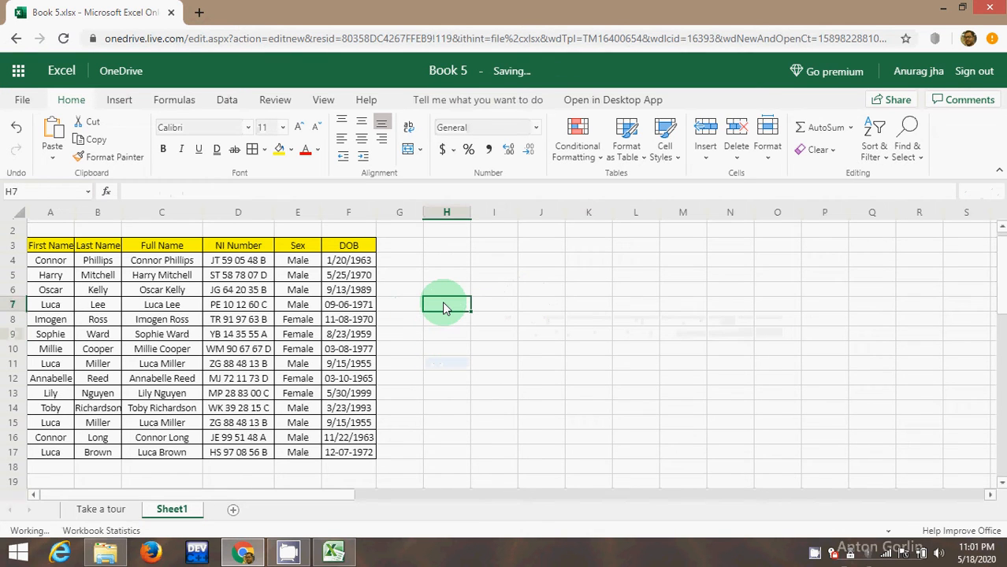
# Step: Copy the date of birth in F5 to cell I7 as the lookup value and fit column I to it
pyautogui.click(352, 277)
pyautogui.hotkey('ctrl', 'c')
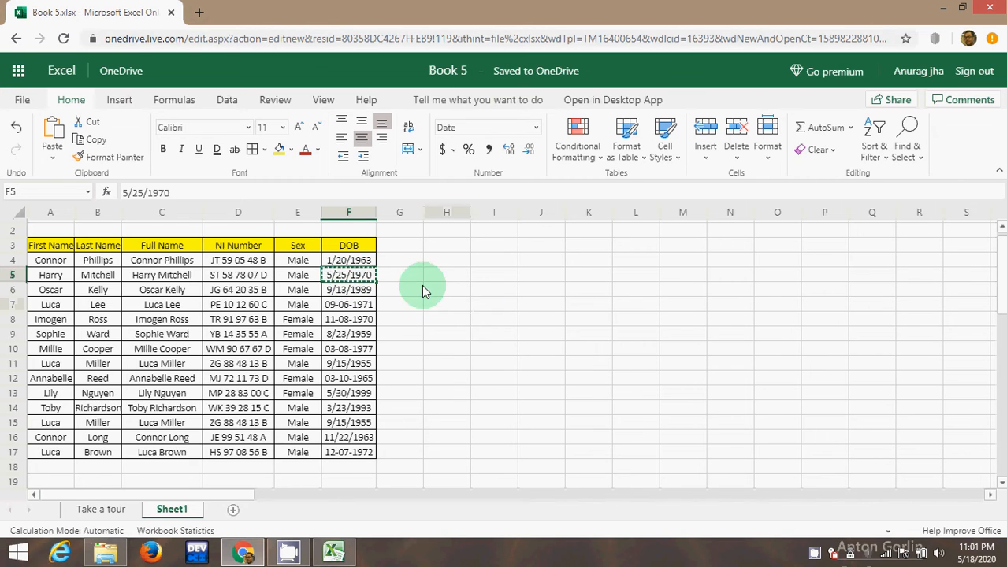
pyautogui.click(484, 307)
pyautogui.hotkey('ctrl', 'v')
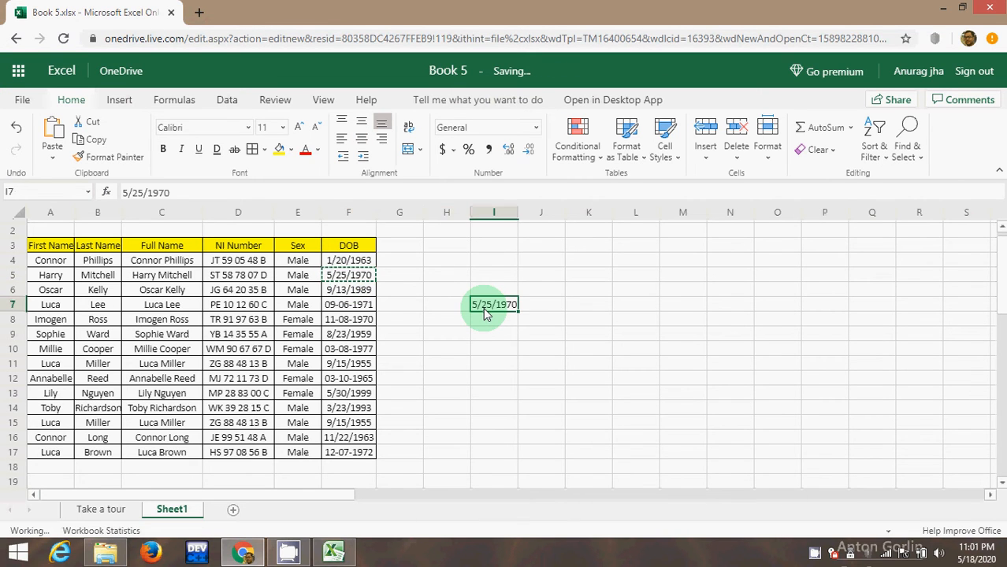
pyautogui.doubleClick(518, 213)
# Step: Start an XLOOKUP formula in J7 with I7 as the lookup value
pyautogui.click(534, 313)
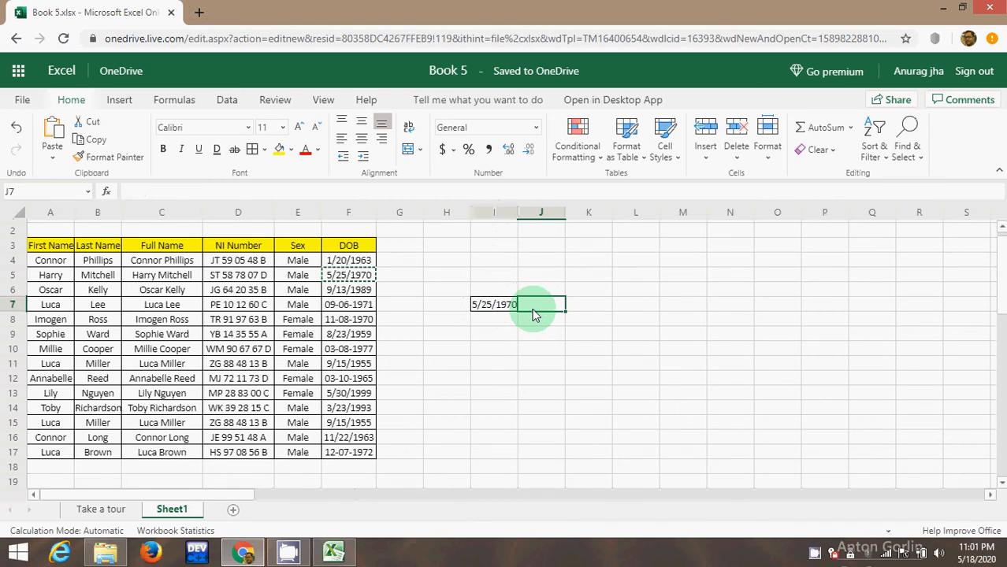
pyautogui.write('=')
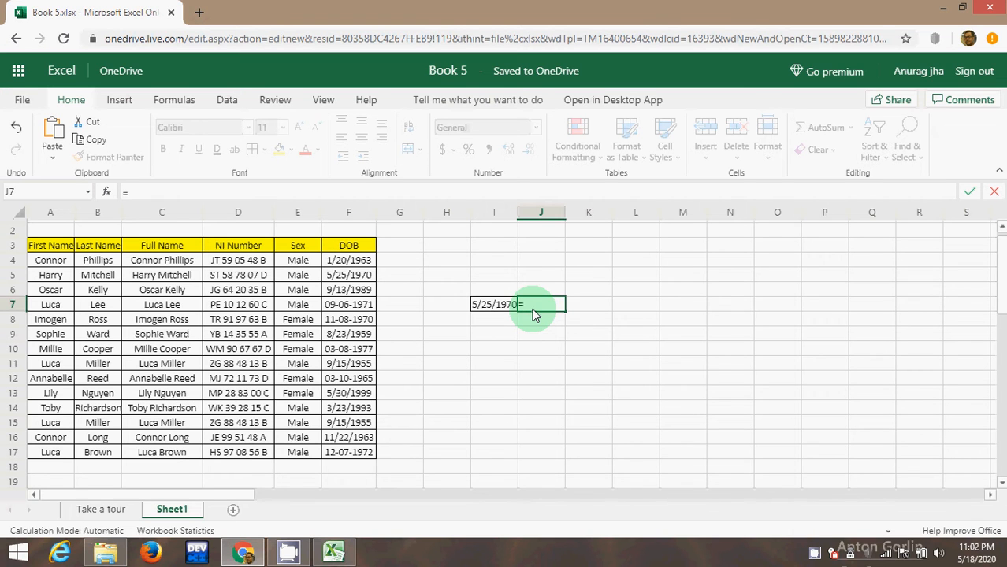
pyautogui.write('x')
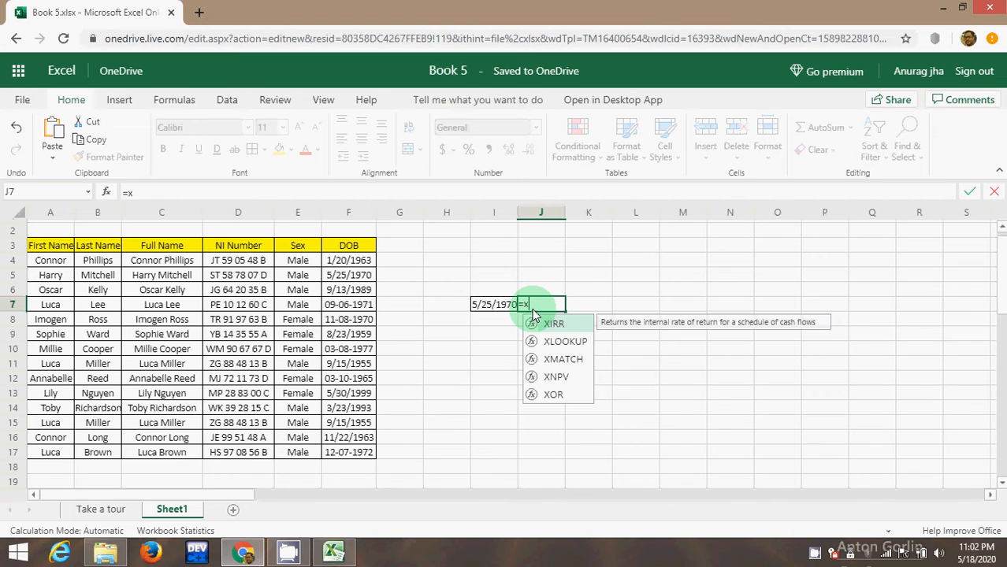
pyautogui.doubleClick(564, 345)
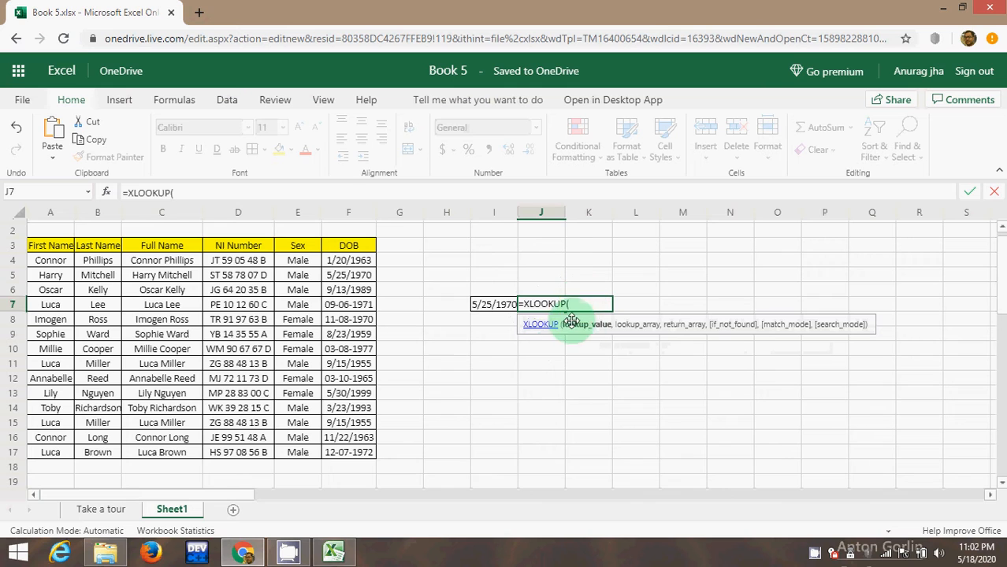
pyautogui.click(495, 307)
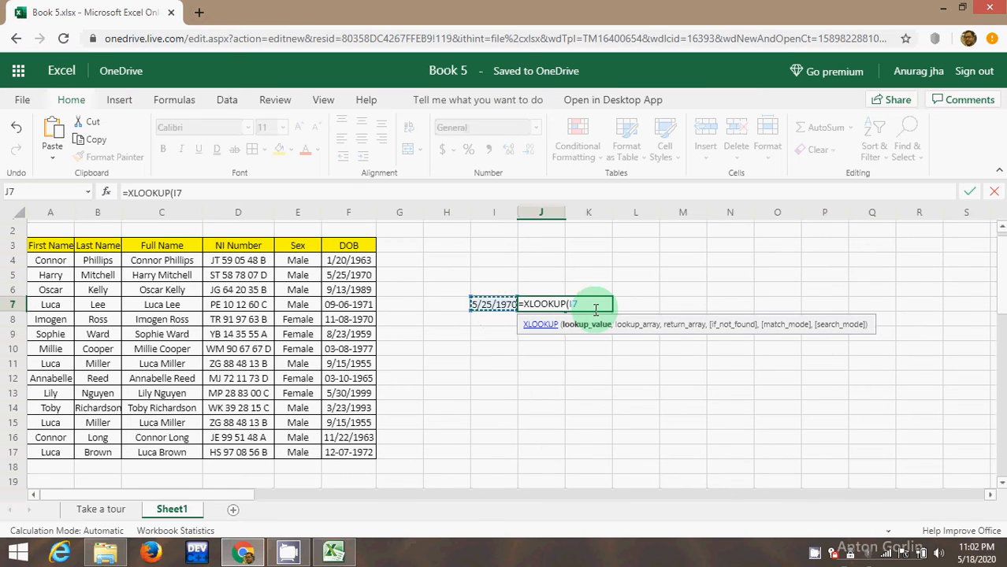
pyautogui.write(',')
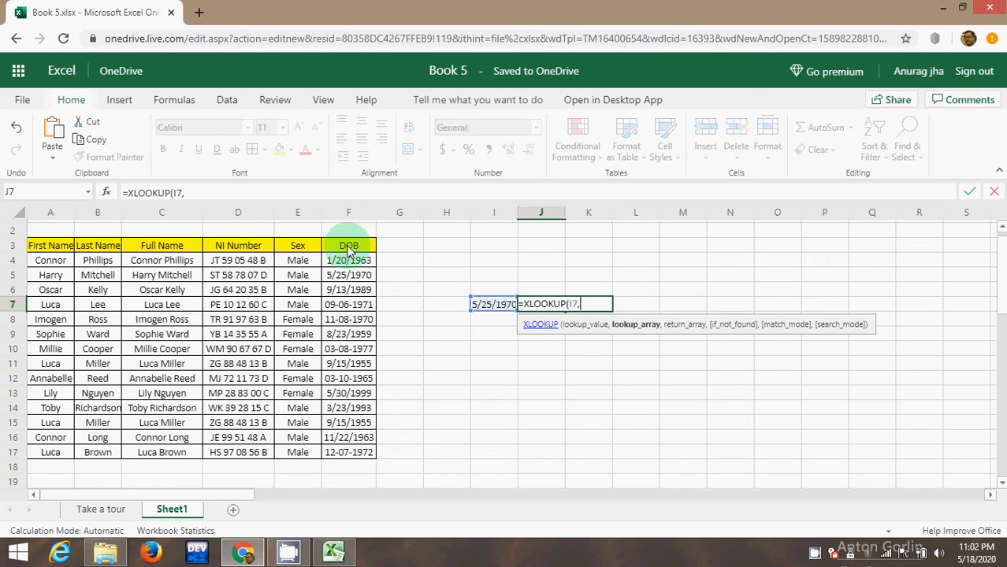
# Step: Complete the XLOOKUP in J7 with lookup array F3:F17 and return array C3:C17
pyautogui.moveTo(348, 247); pyautogui.dragTo(354, 459)
pyautogui.click(610, 304)
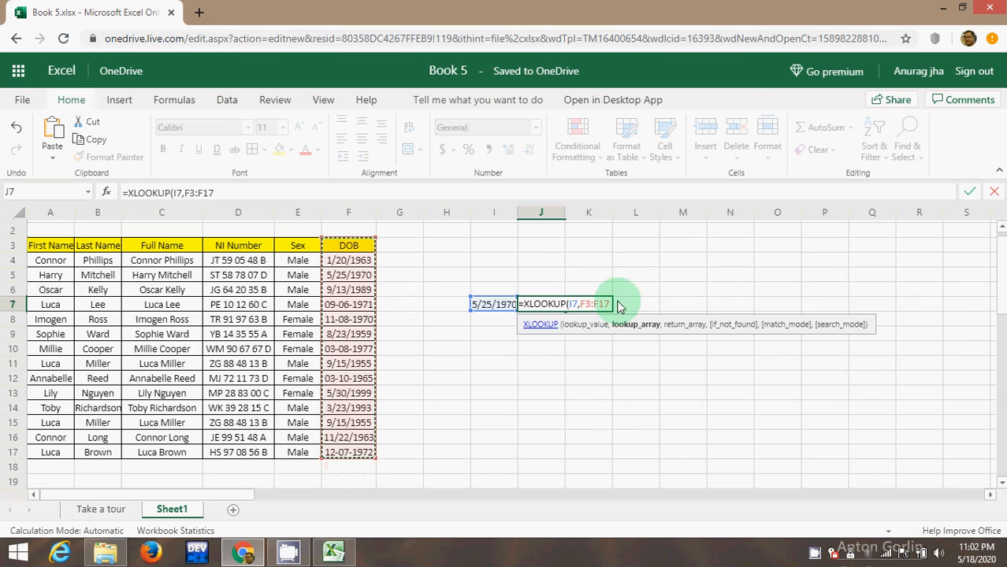
pyautogui.write(',')
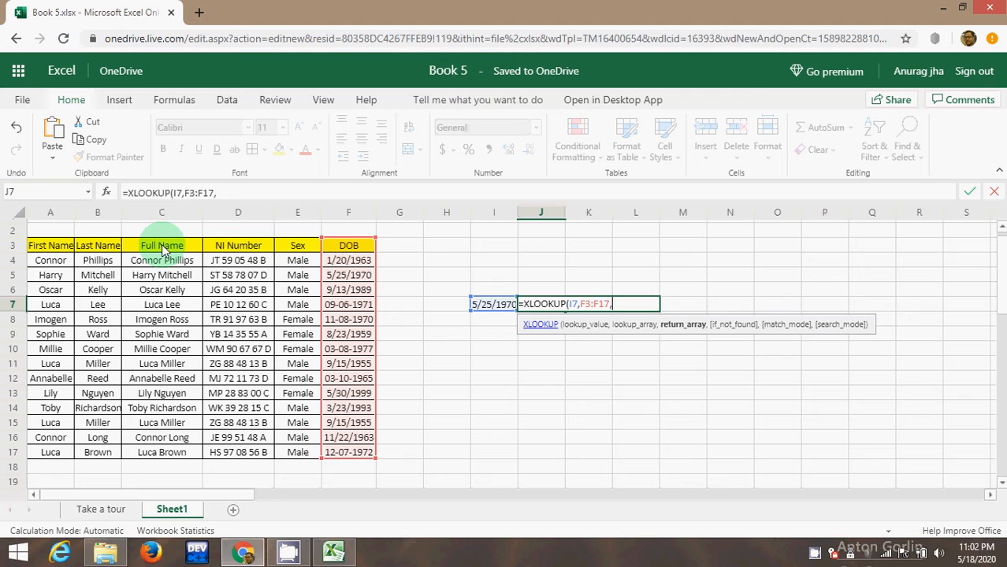
pyautogui.moveTo(161, 247); pyautogui.dragTo(170, 454)
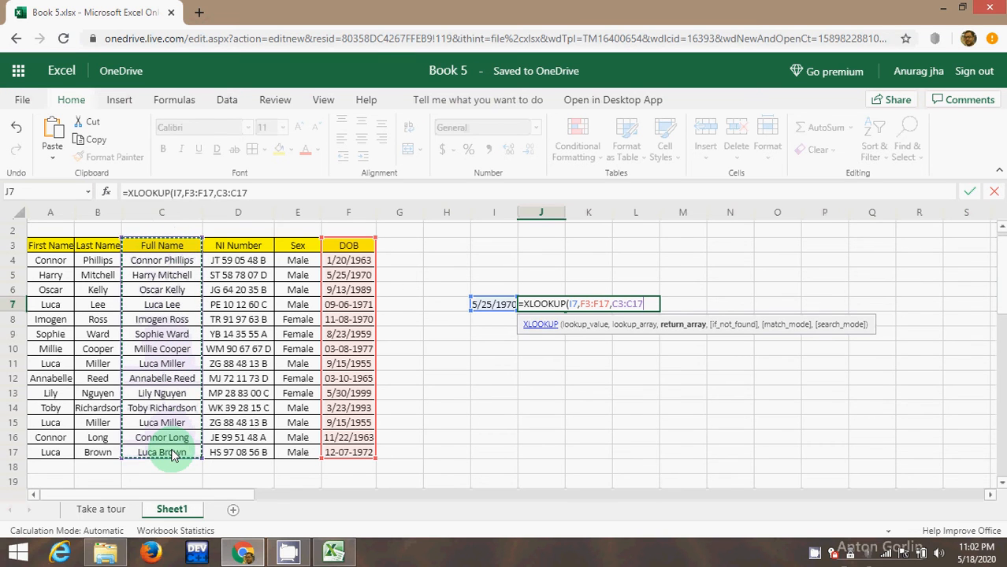
pyautogui.write(')')
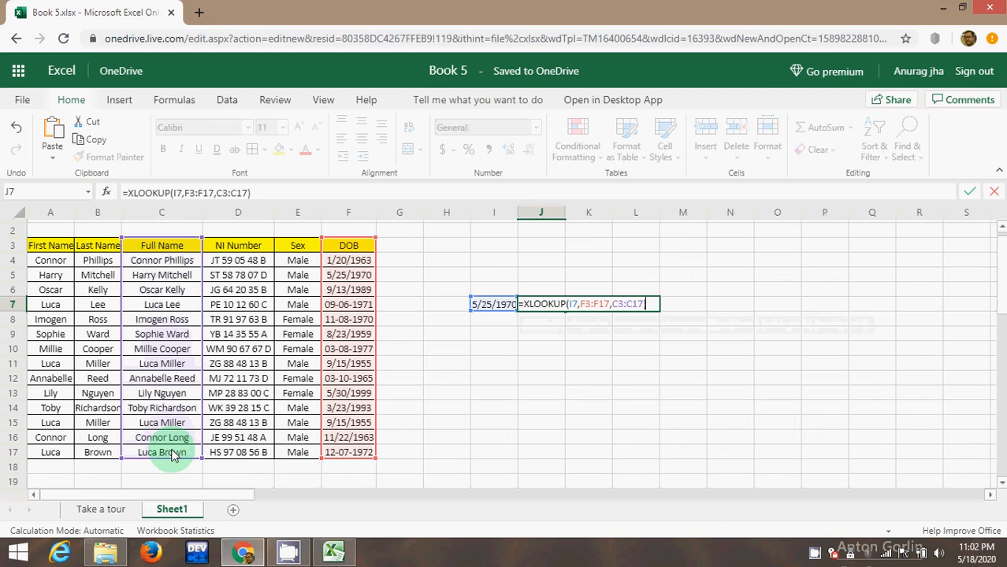
pyautogui.press('Return')
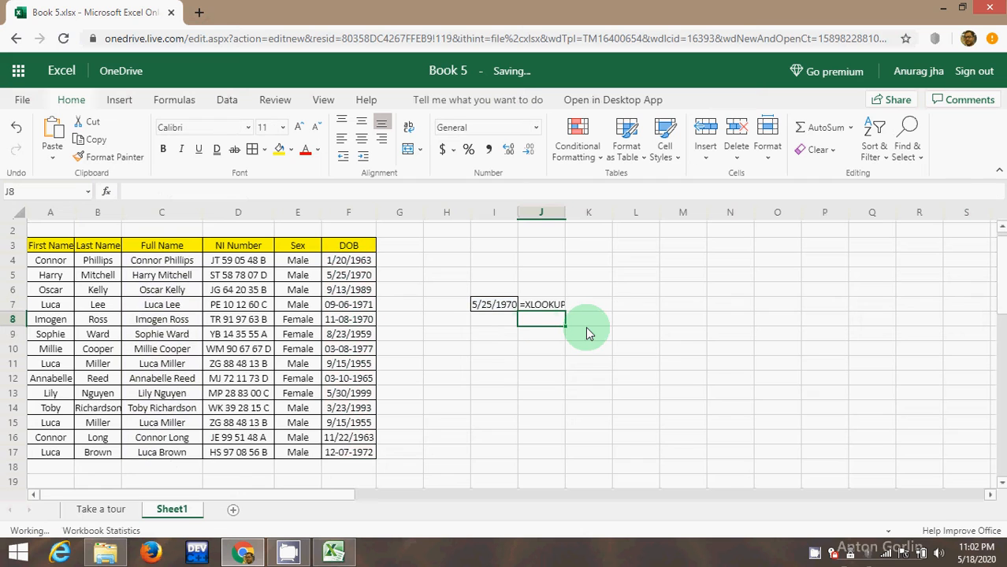
# Step: Try to fit column J to the lookup result in J7
pyautogui.doubleClick(565, 211)
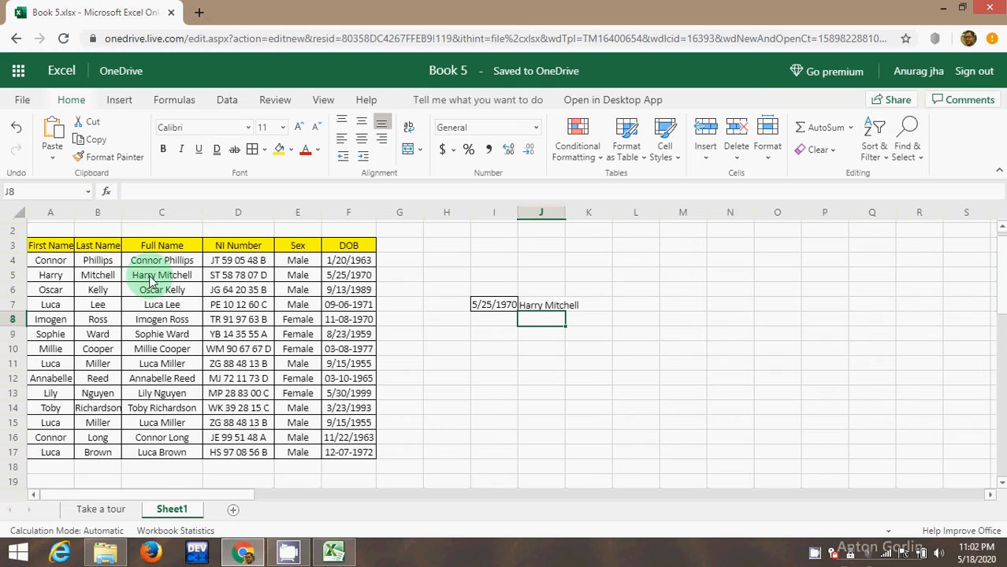
pyautogui.click(566, 209)
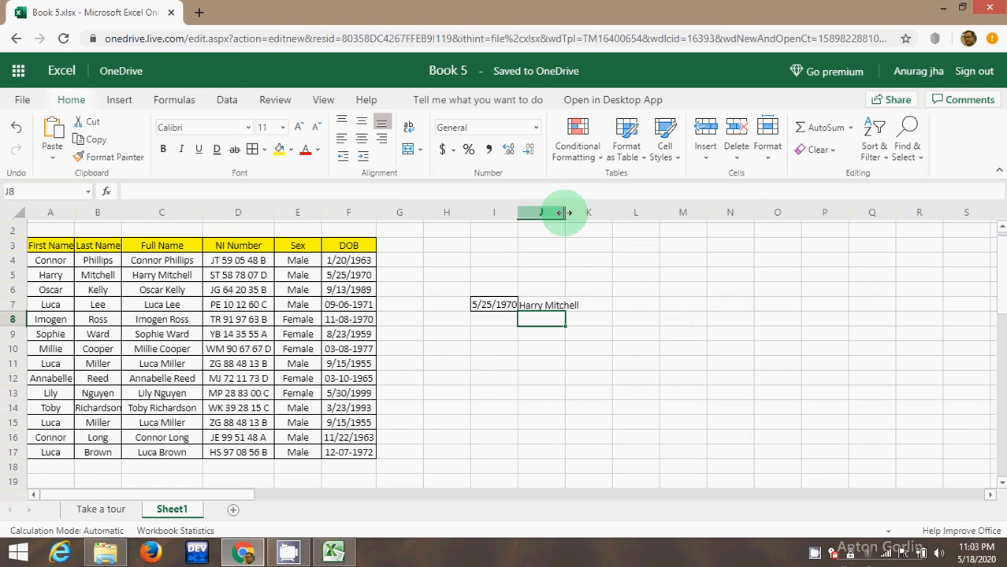
pyautogui.click(566, 212)
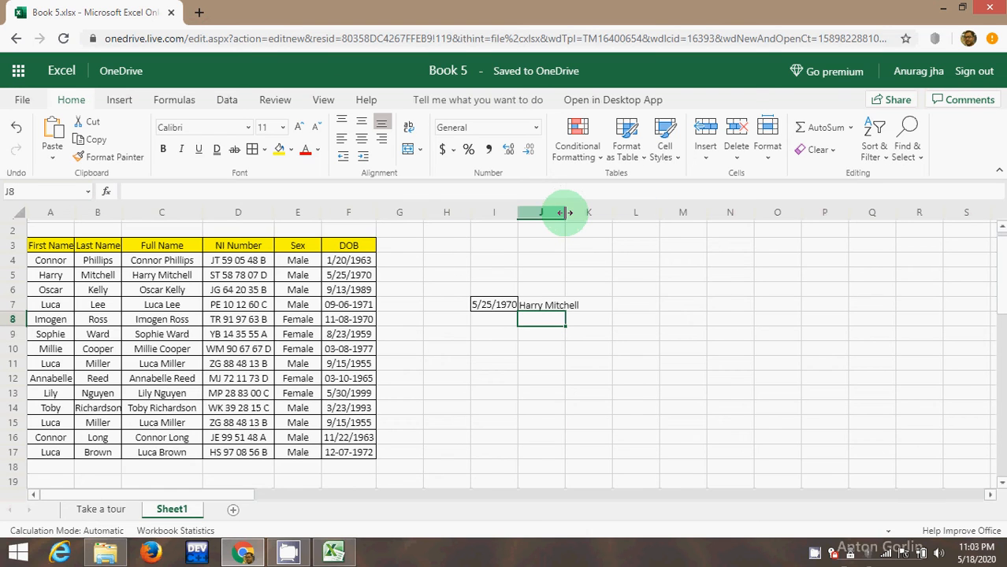
# Step: Start a data validation rule for cell I7 that allows a List
pyautogui.click(489, 275)
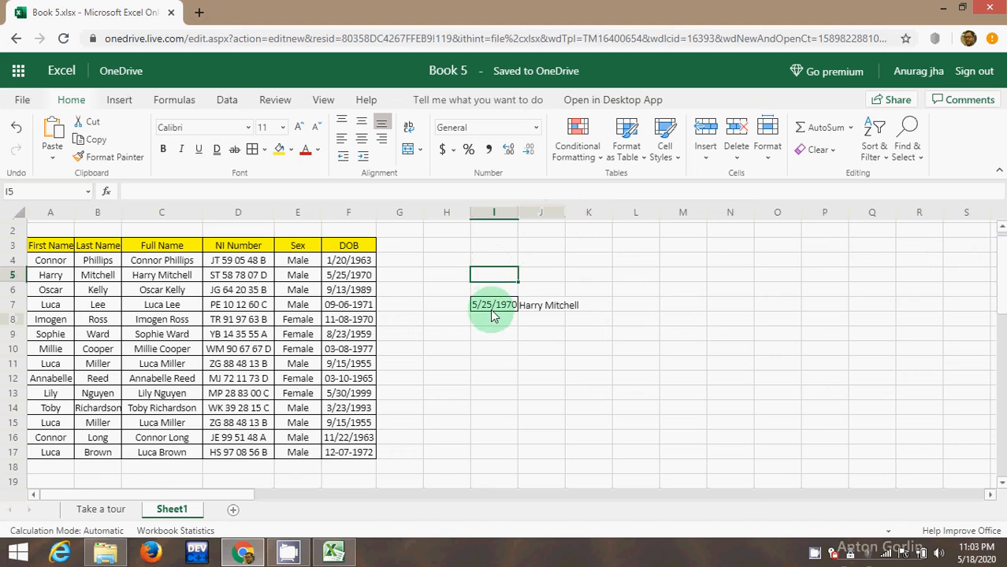
pyautogui.click(493, 307)
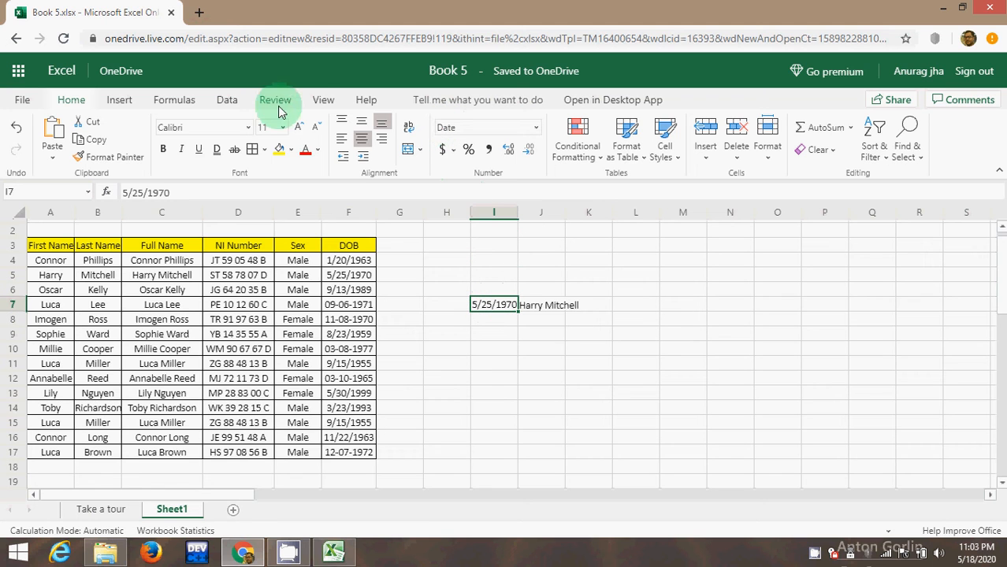
pyautogui.click(326, 101)
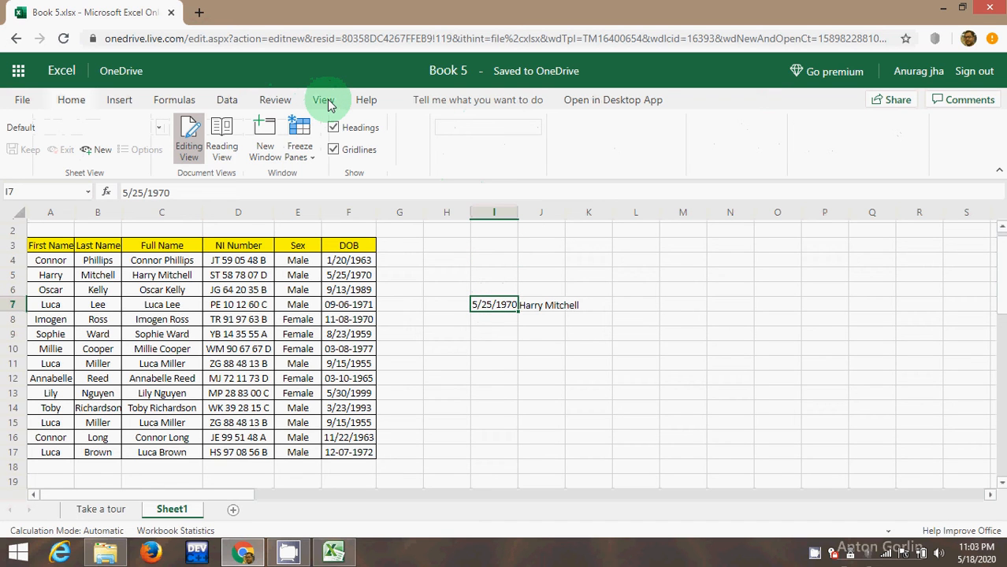
pyautogui.click(234, 99)
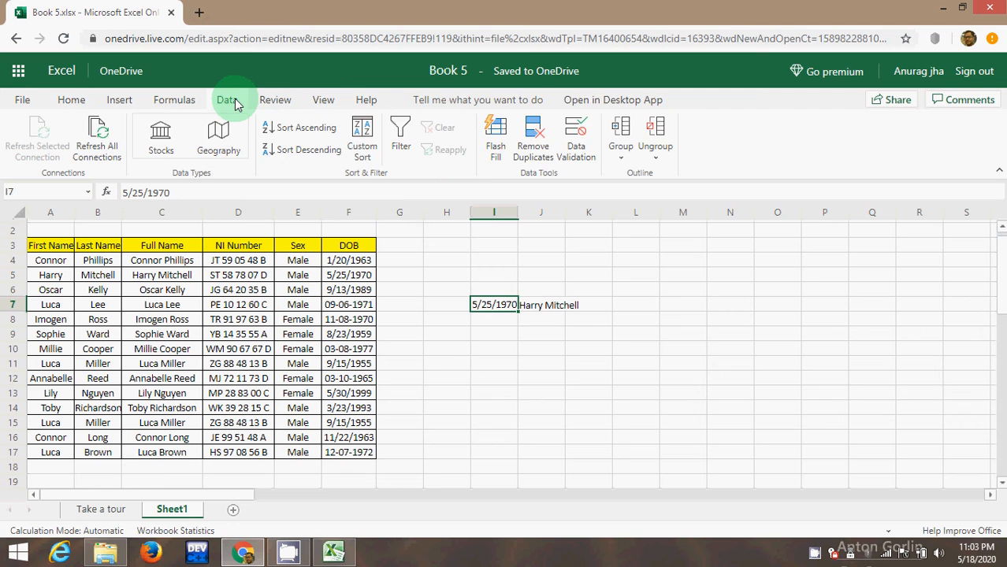
pyautogui.click(576, 150)
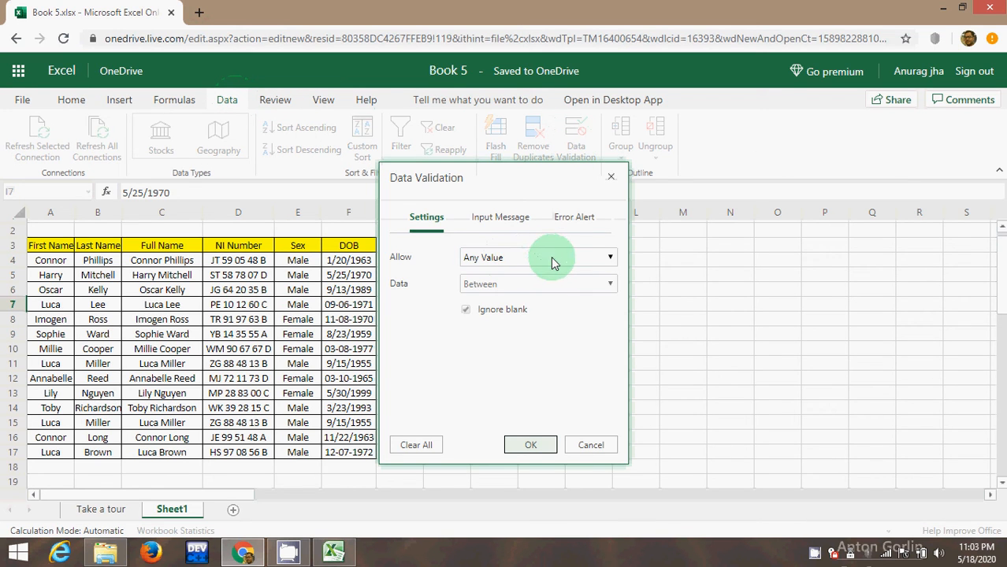
pyautogui.click(549, 259)
pyautogui.click(519, 312)
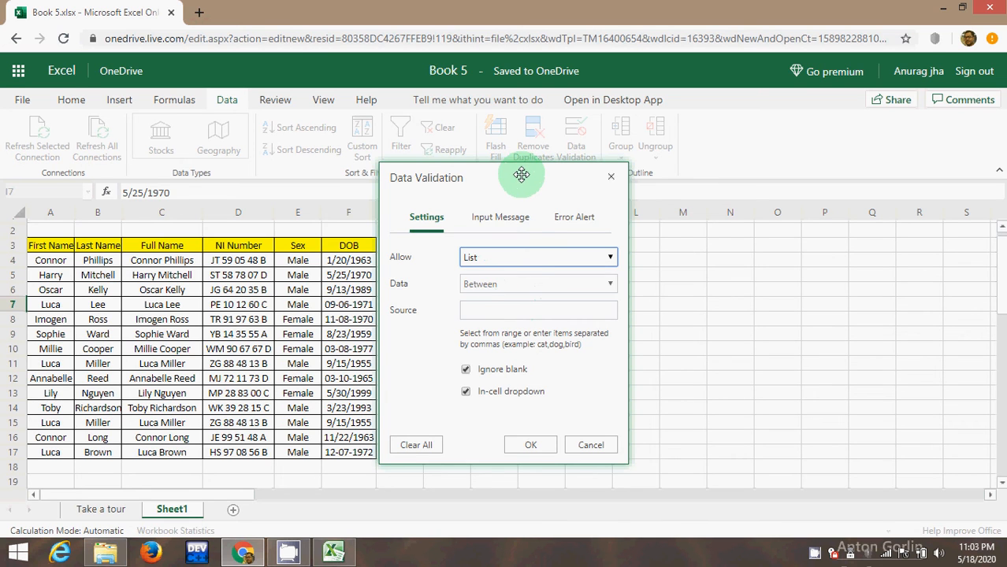
# Step: Set the validation list source to the DOB range =$F$3:$F$17 and apply the rule
pyautogui.moveTo(521, 175); pyautogui.dragTo(648, 184)
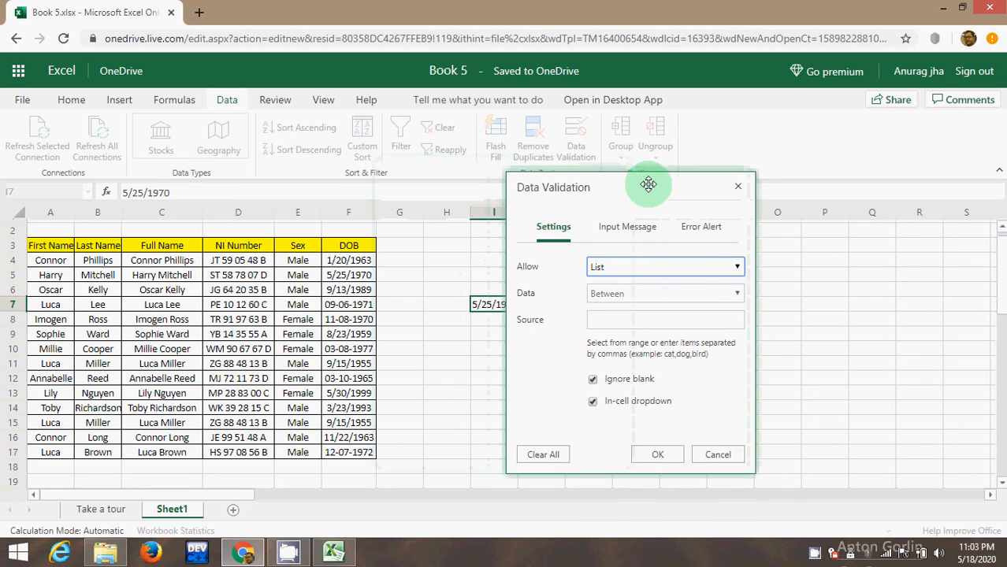
pyautogui.click(606, 320)
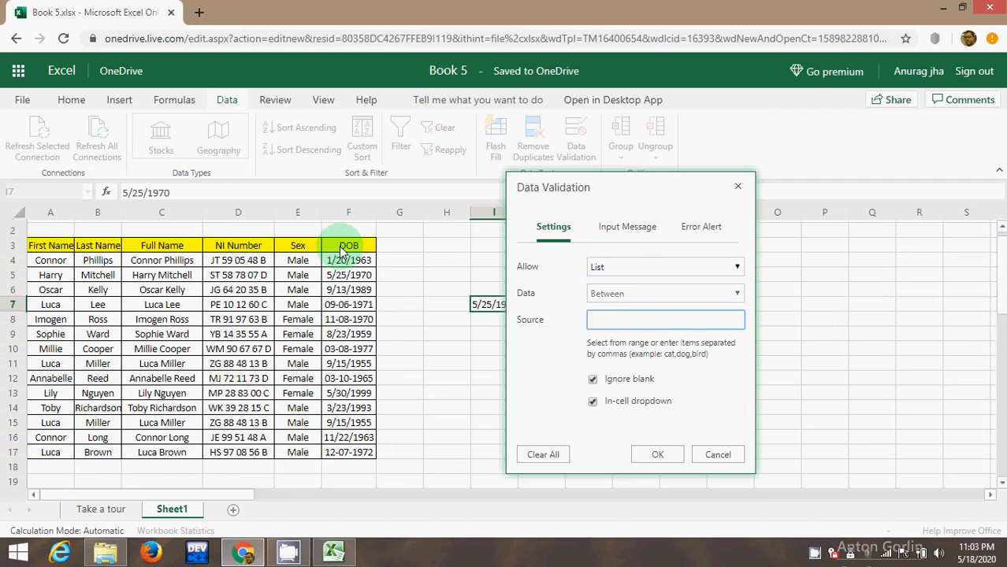
pyautogui.moveTo(344, 249); pyautogui.dragTo(372, 443)
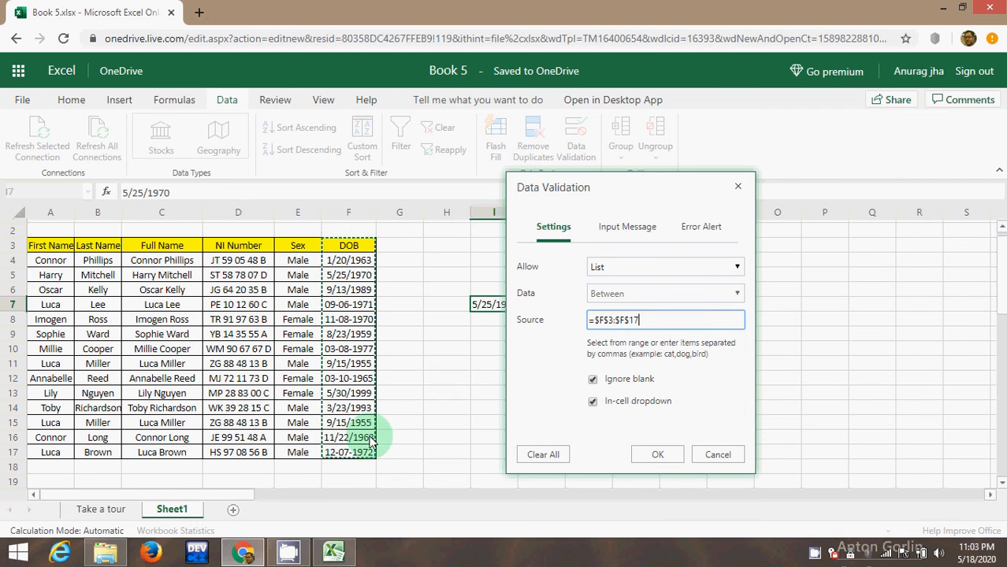
pyautogui.click(654, 457)
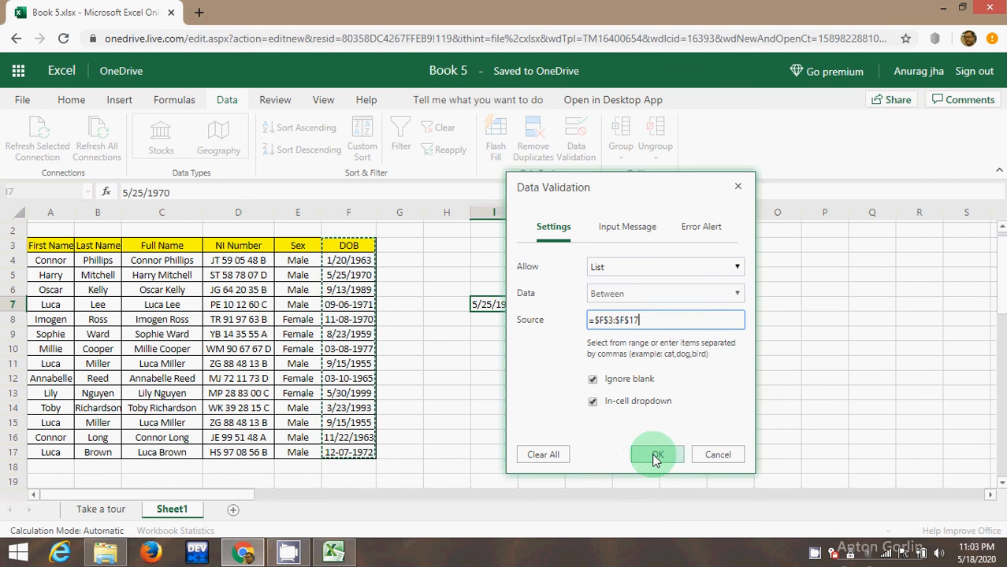
# Step: Choose the date of birth listed in F7 from the drop-down in I7 as the new lookup value
pyautogui.click(496, 339)
pyautogui.click(494, 306)
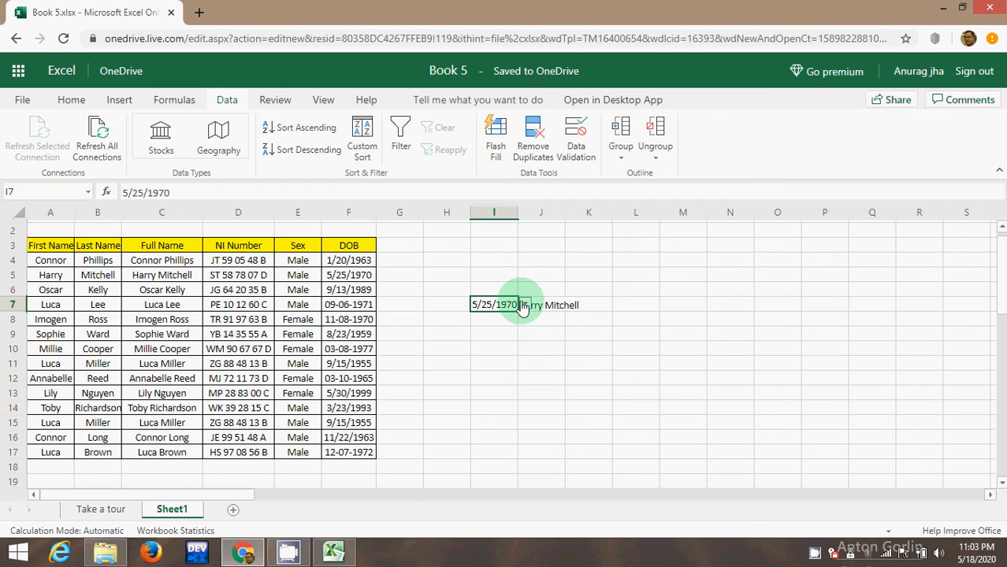
pyautogui.click(525, 307)
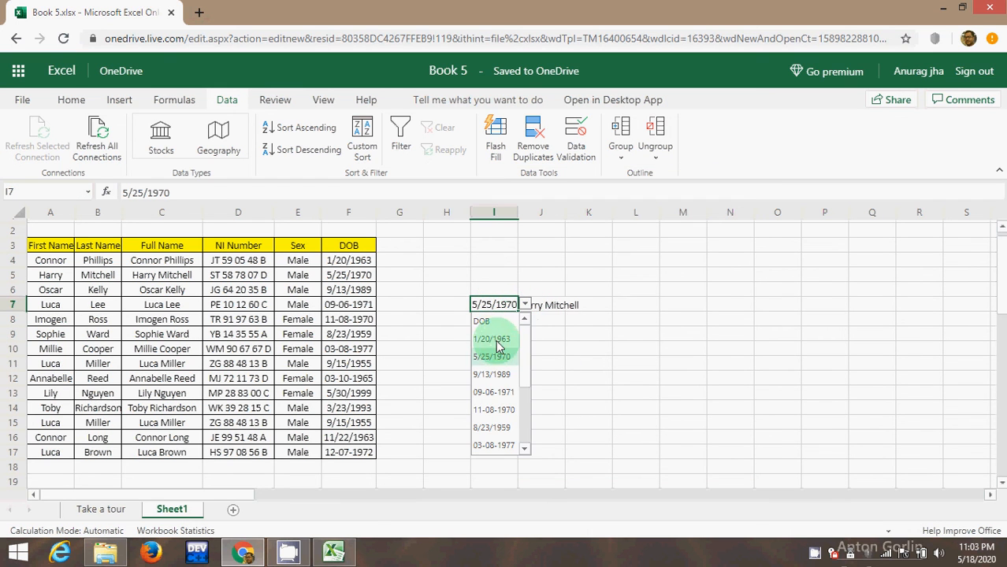
pyautogui.click(496, 396)
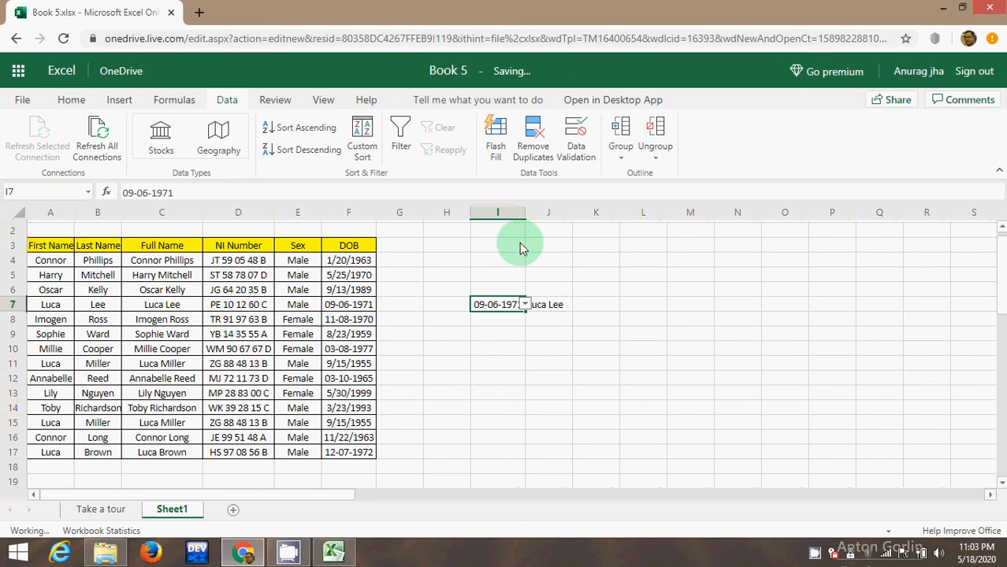
pyautogui.click(527, 212)
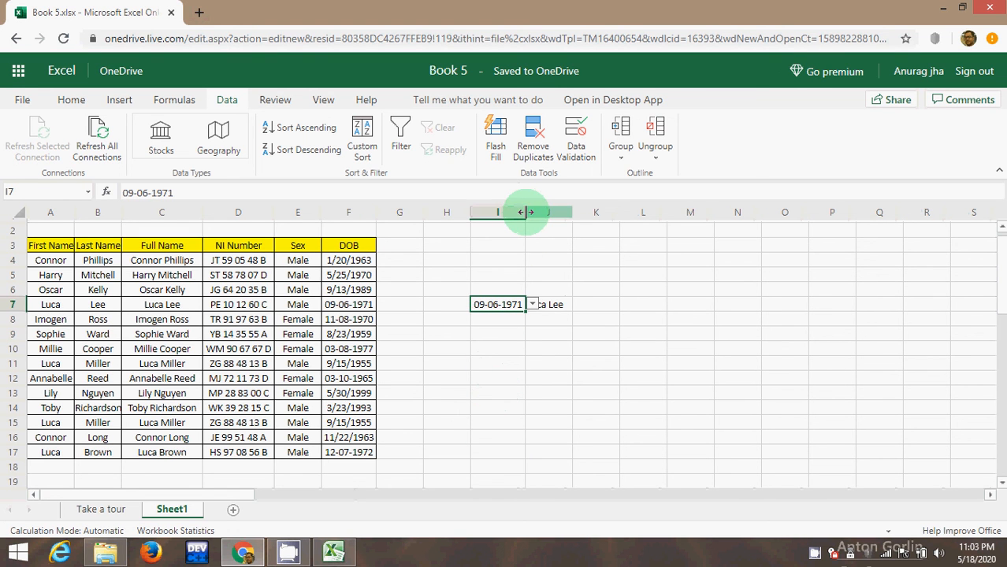
pyautogui.click(624, 288)
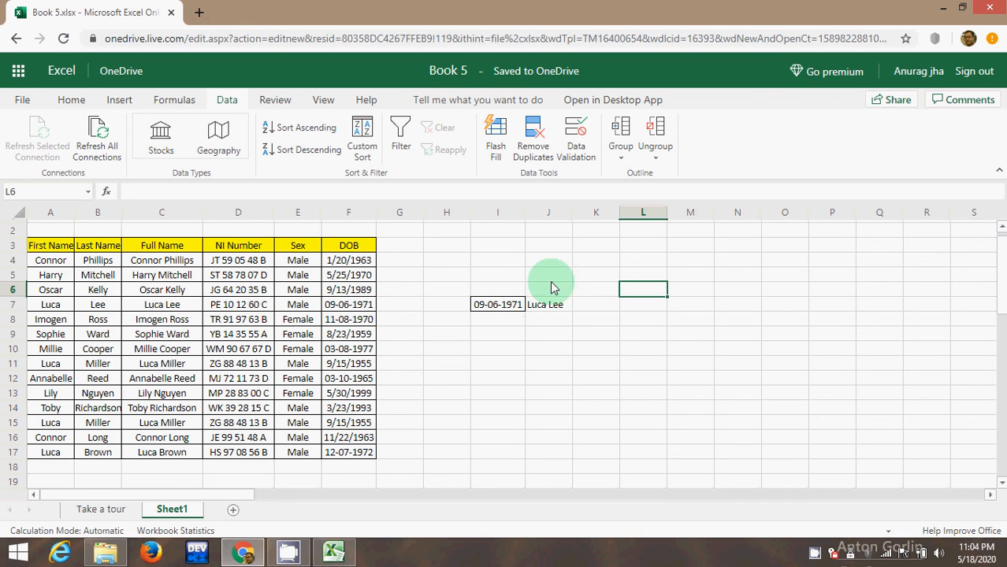
pyautogui.rightClick(816, 557)
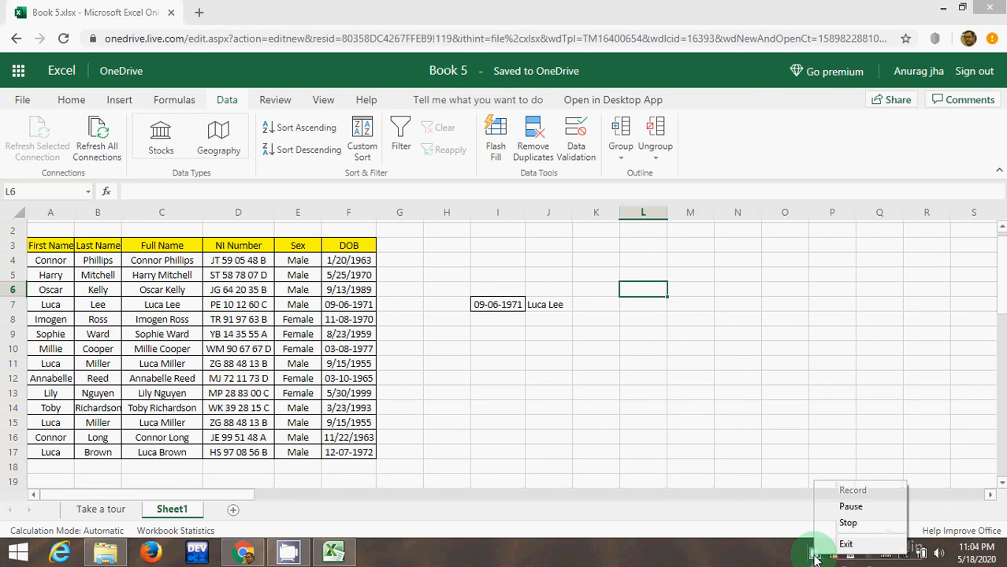
pyautogui.click(855, 528)
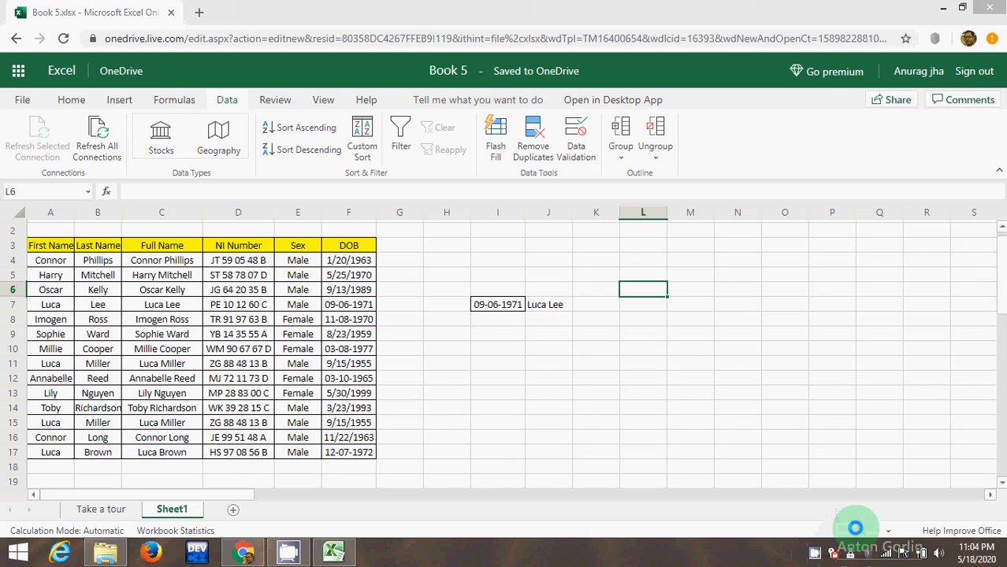
pyautogui.rightClick(817, 557)
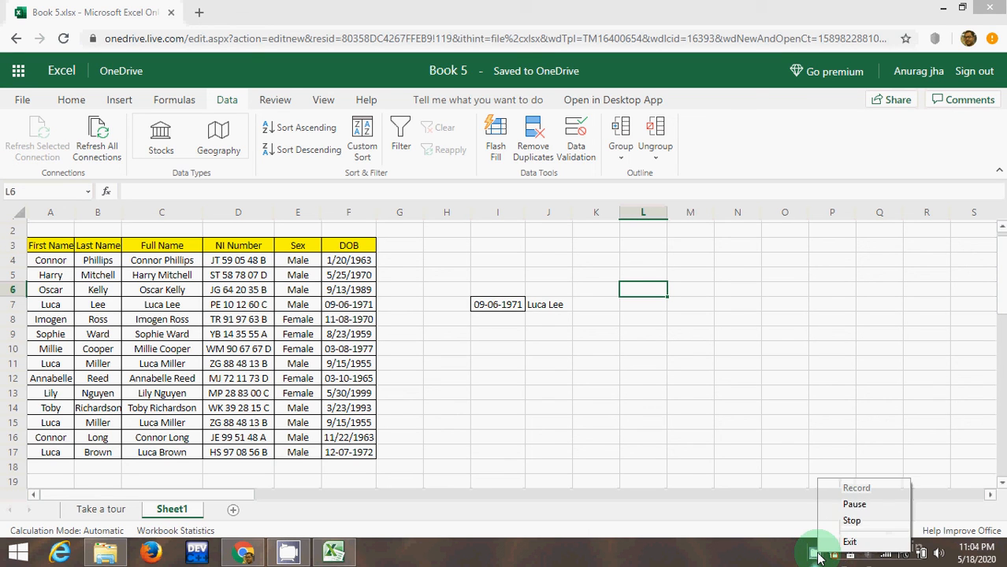
pyautogui.click(856, 522)
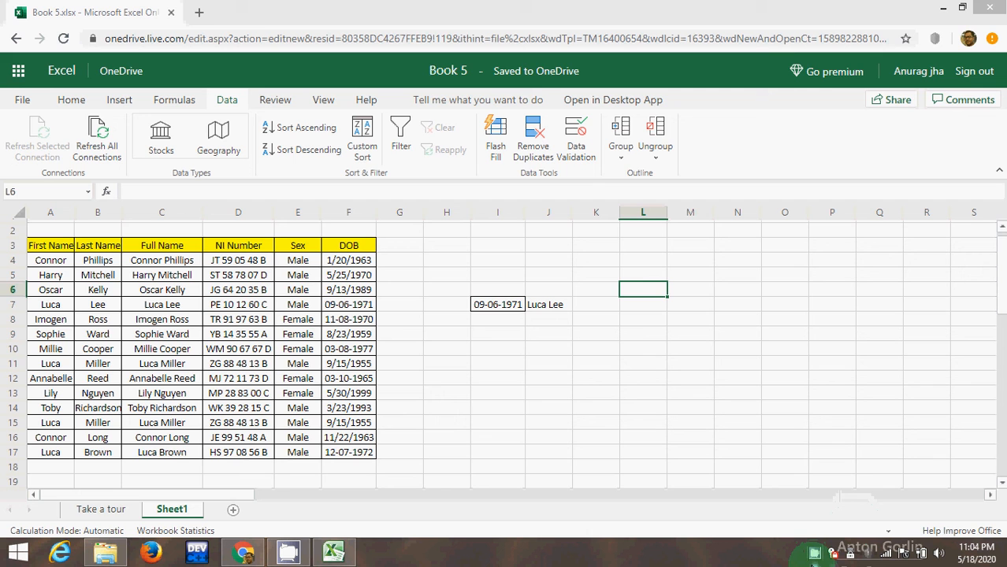
pyautogui.click(945, 9)
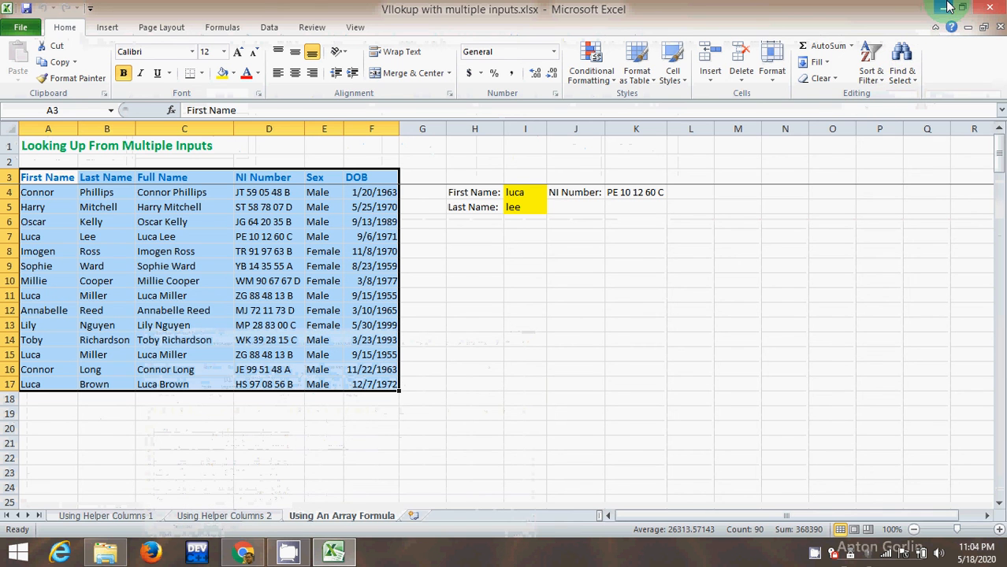
pyautogui.click(946, 7)
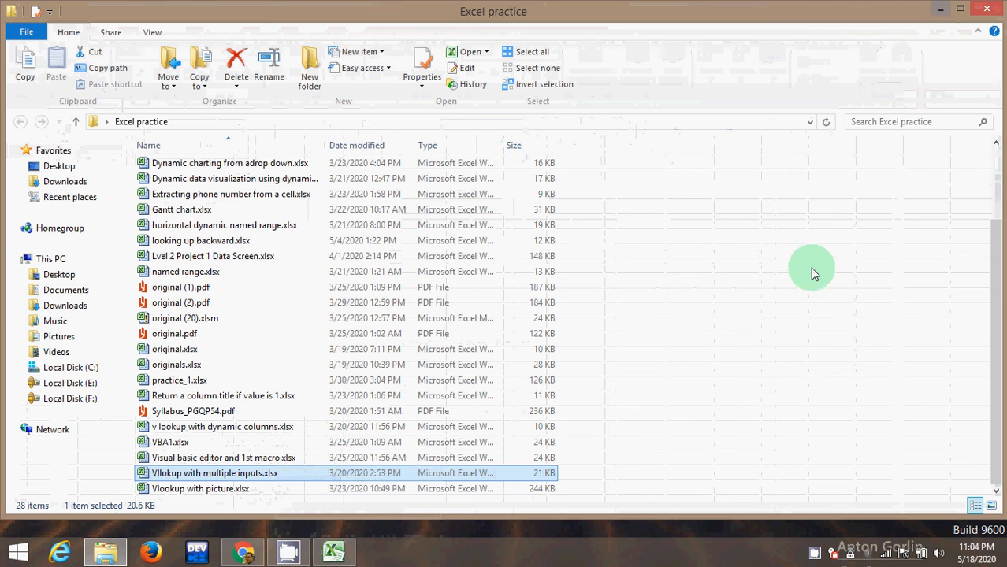
pyautogui.click(945, 9)
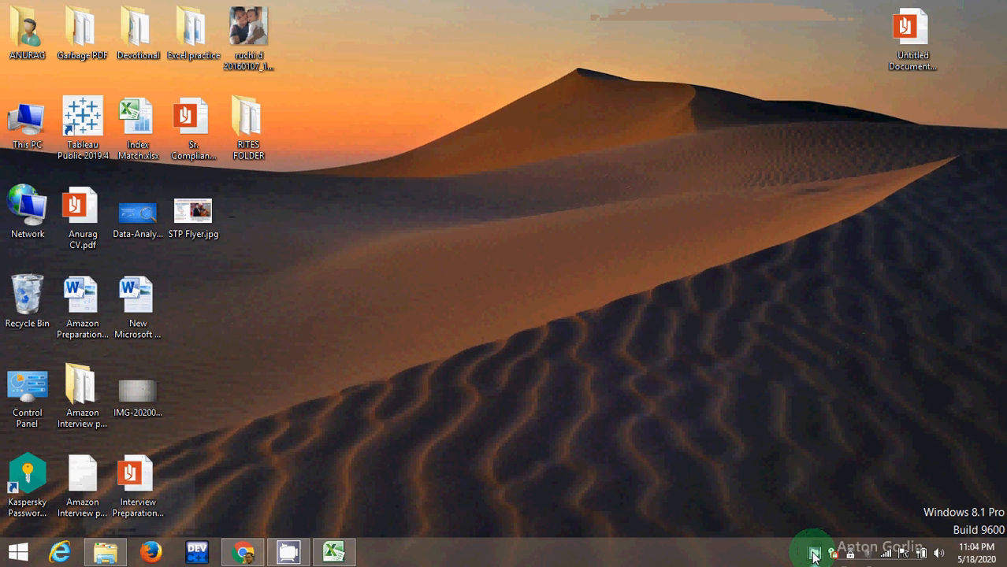
pyautogui.click(814, 556)
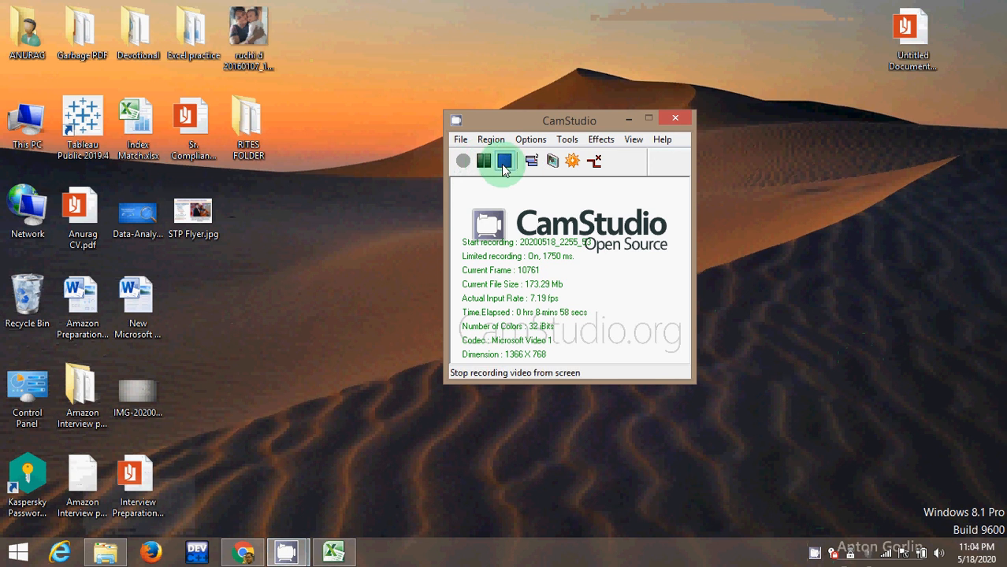